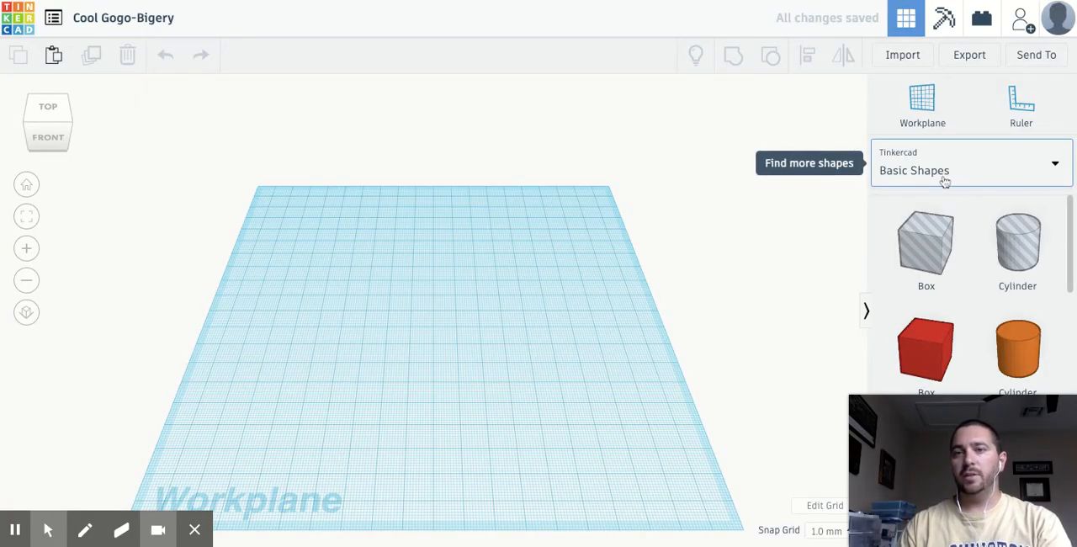
- Place a letter K from the Text and numbers shape collection near the middle of the workplane
left_click(1054, 166)
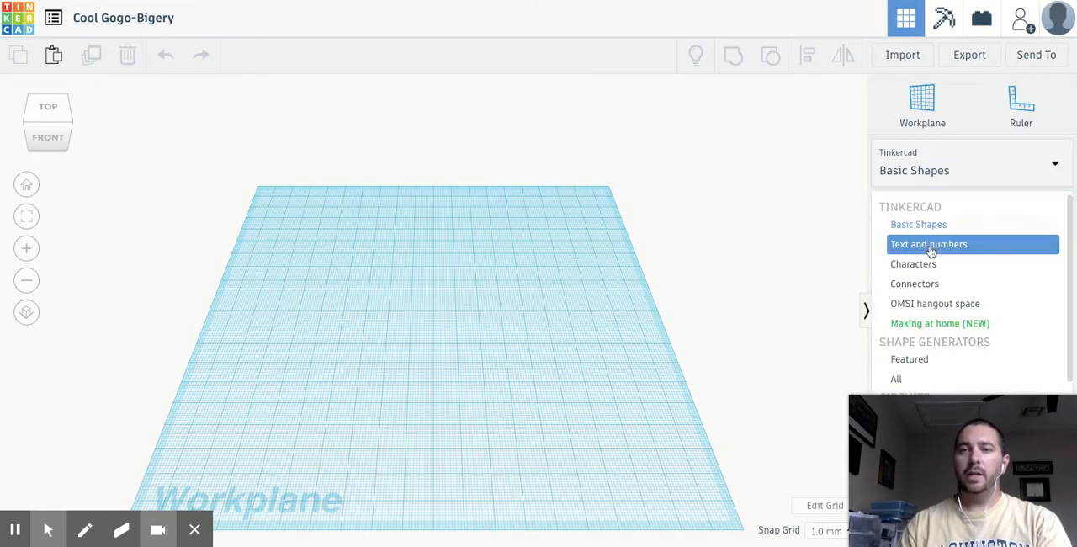
left_click(931, 250)
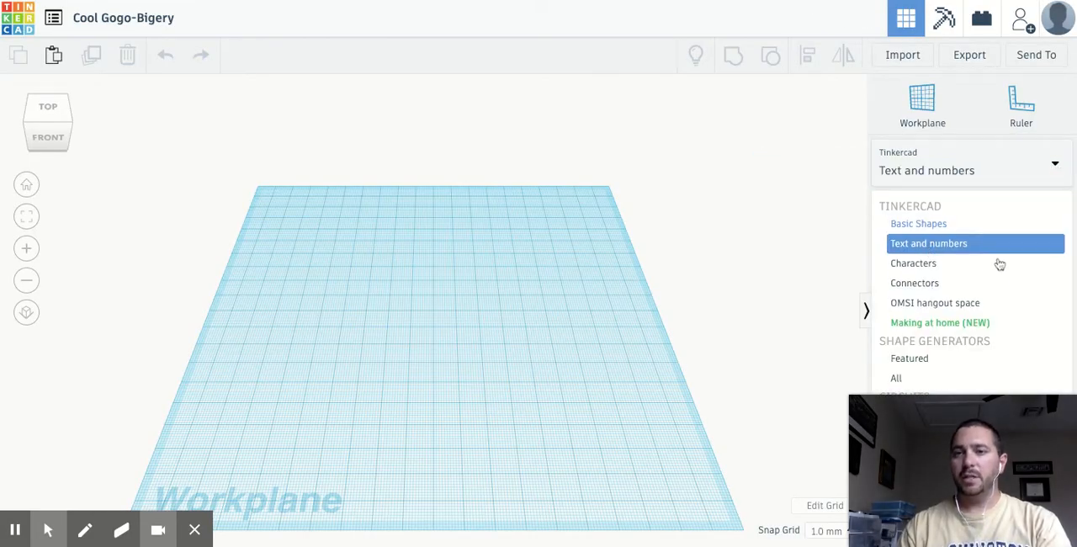
scroll(1007, 257, "down", 5)
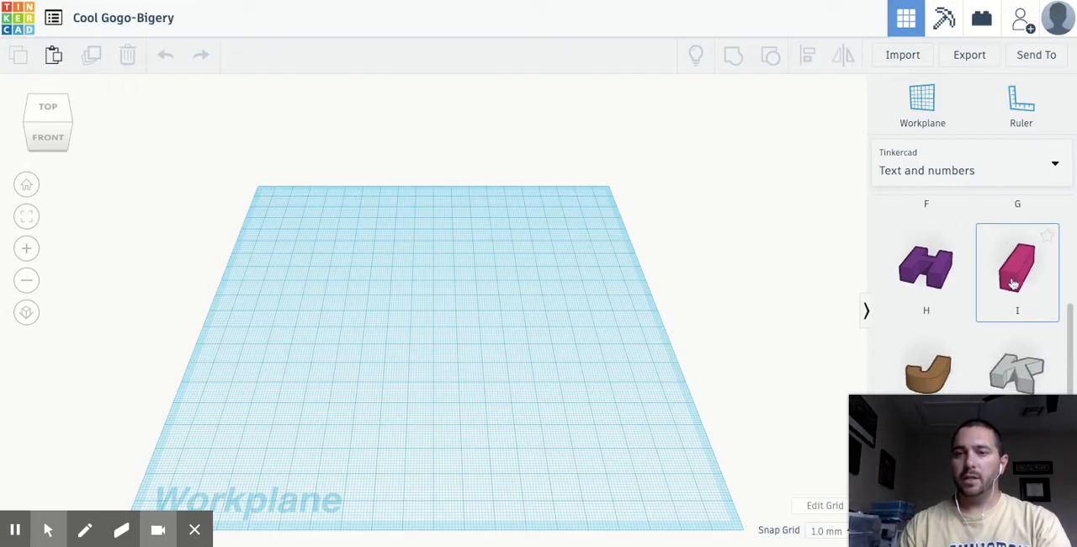
left_click(1019, 377)
left_click_drag(1019, 376, 386, 335)
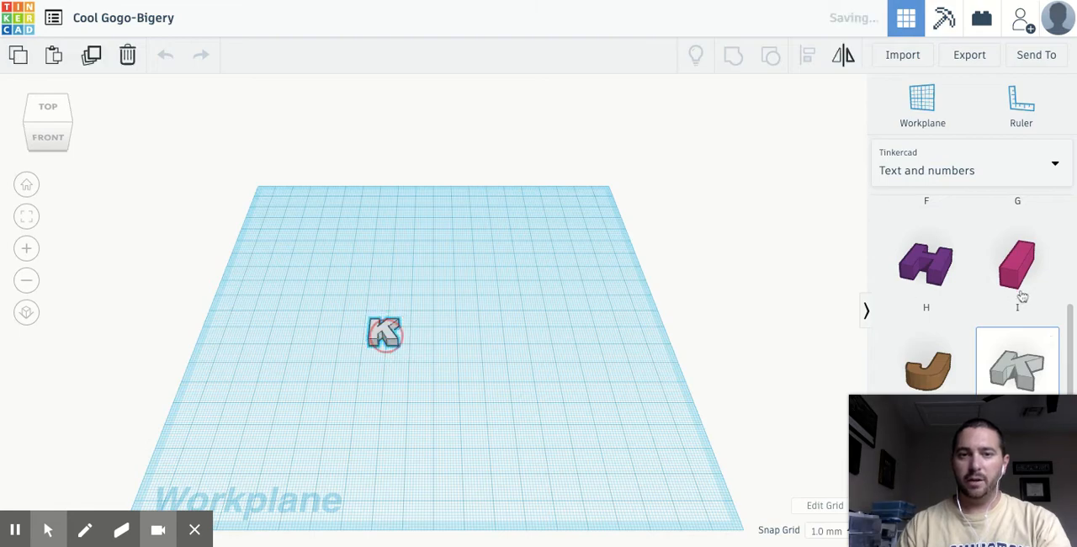
- Add the letters N, O, R and R in a row to the right of the K
scroll(1017, 300, "down", 5)
scroll(1017, 299, "down", 1)
left_click_drag(928, 351, 413, 332)
left_click_drag(1015, 354, 438, 333)
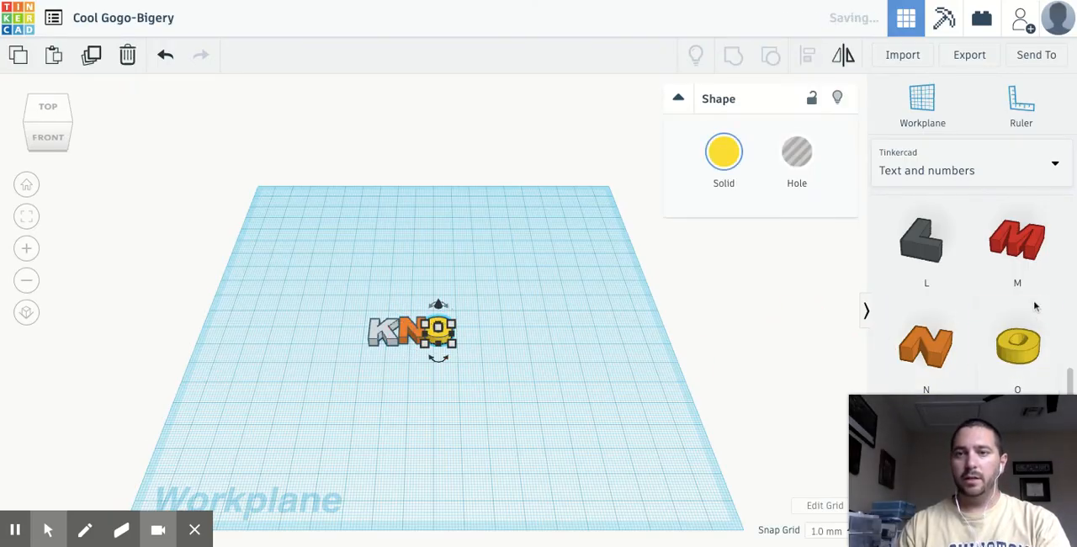
scroll(1004, 308, "down", 3)
left_click_drag(926, 357, 463, 328)
left_click_drag(923, 372, 493, 336)
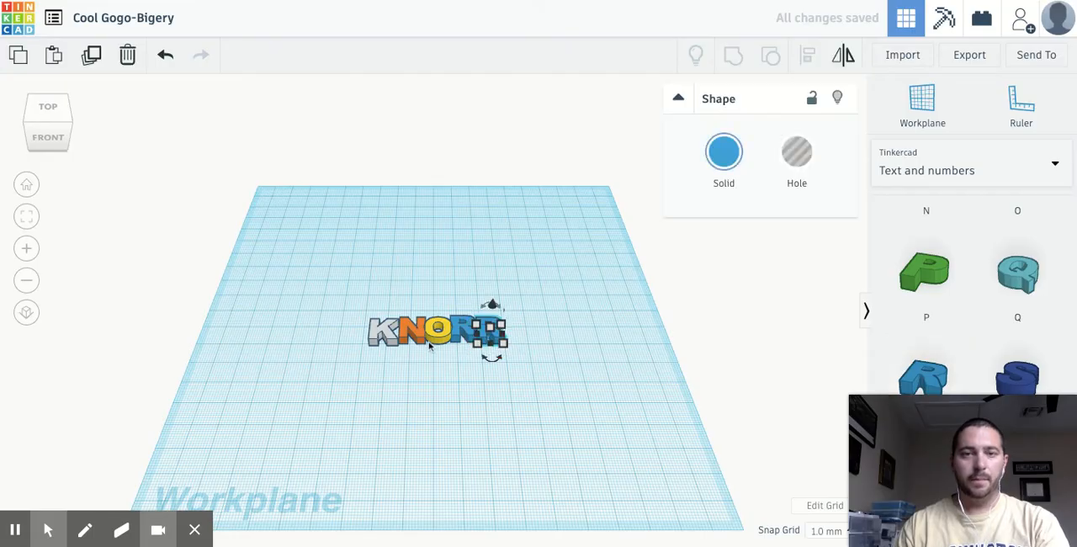
- Select all five letters and align their front edges along one line
scroll(504, 345, "up", 5)
scroll(515, 357, "down", 3)
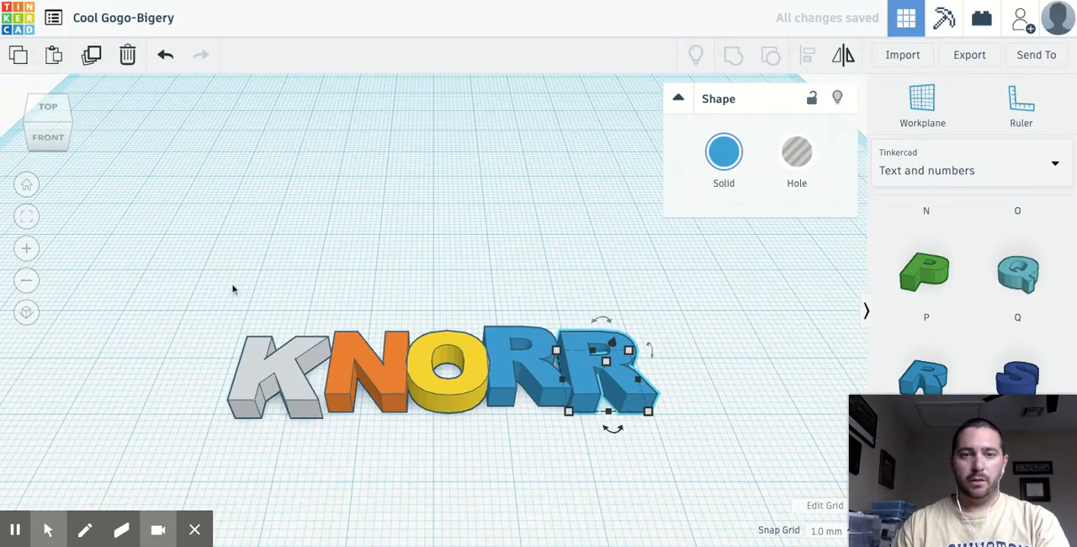
left_click_drag(235, 294, 684, 435)
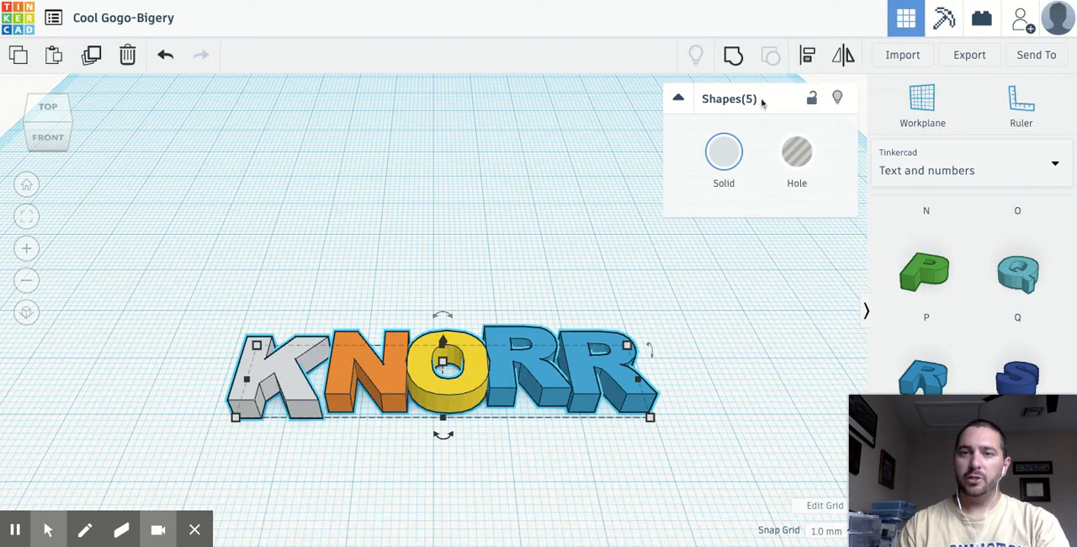
left_click(808, 57)
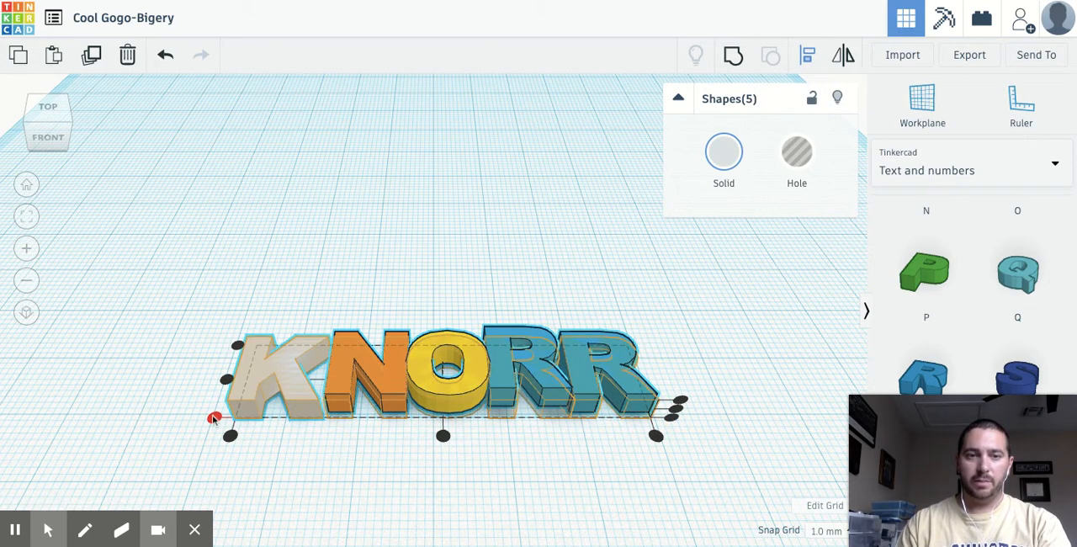
left_click(215, 419)
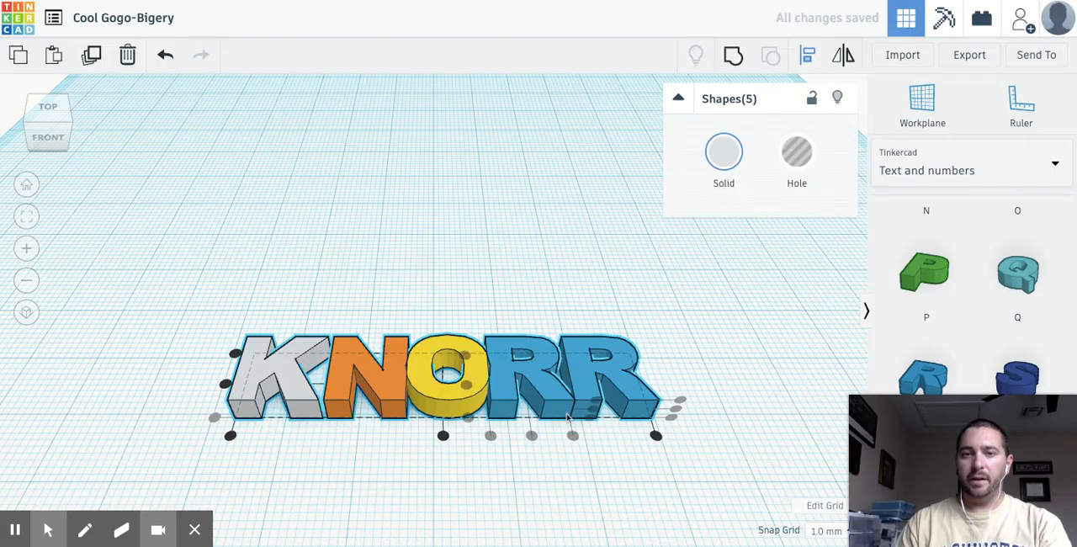
left_click(388, 298)
- Shift the N about 2 mm left to overlap the K, and the O about 3 mm left to overlap the N
left_click(346, 381)
key("Left")
key("Left")
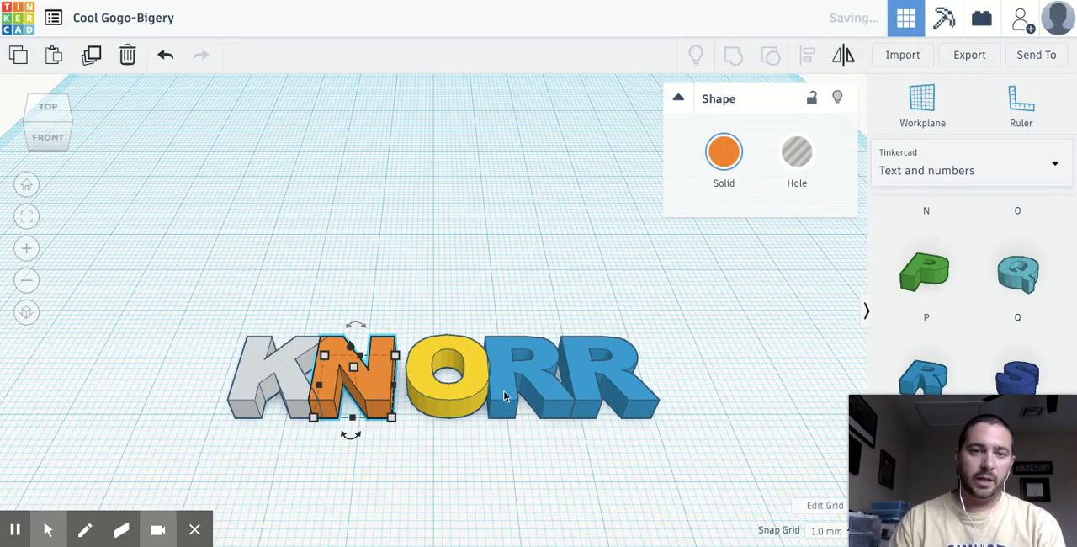
left_click(484, 408)
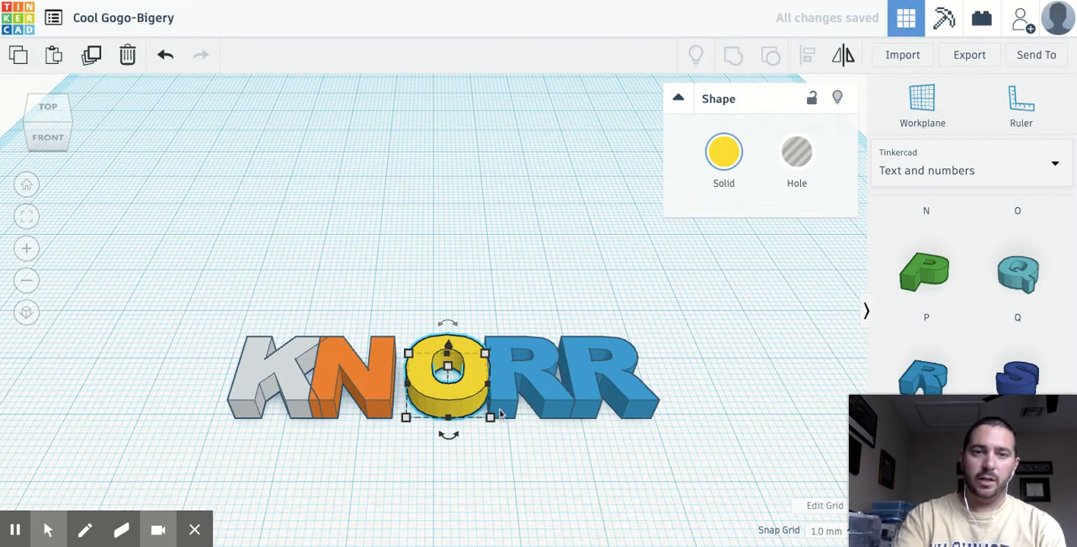
key("Left")
key("Left")
key("Left")
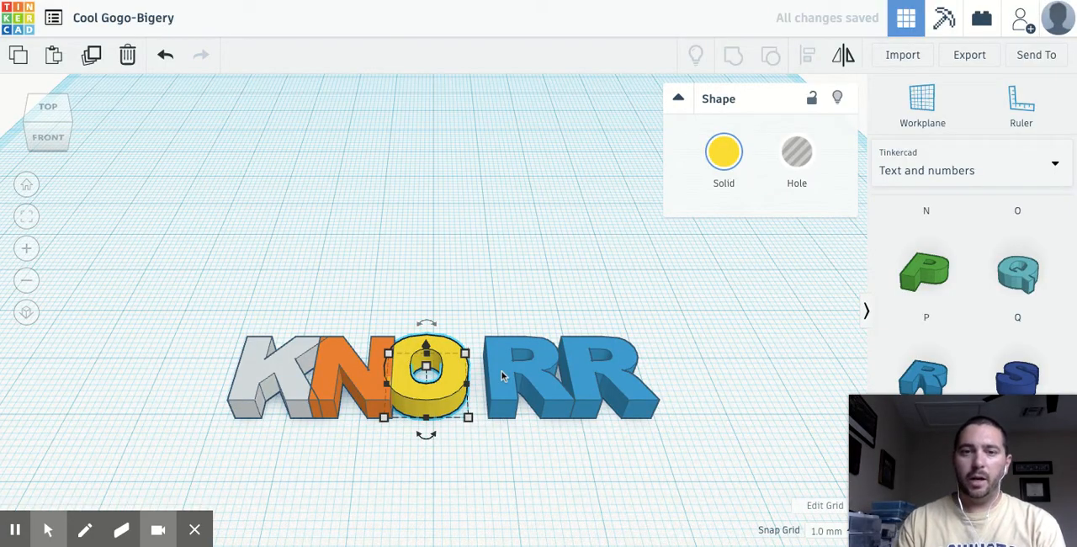
- Shift the first R left to overlap the O, and the last R left to overlap the first R
left_click(501, 376)
key("Left")
key("Left")
key("Left")
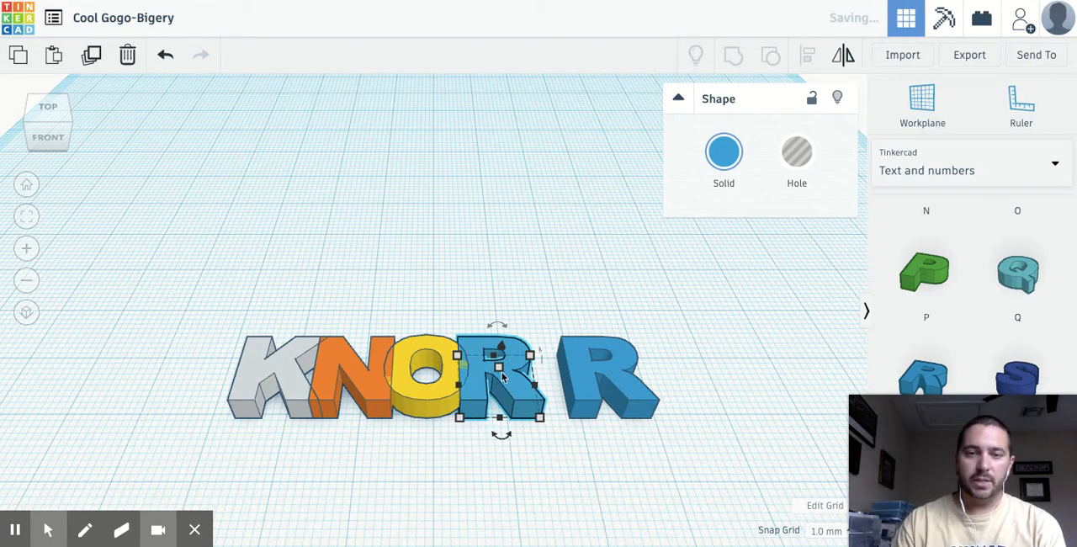
left_click(580, 379)
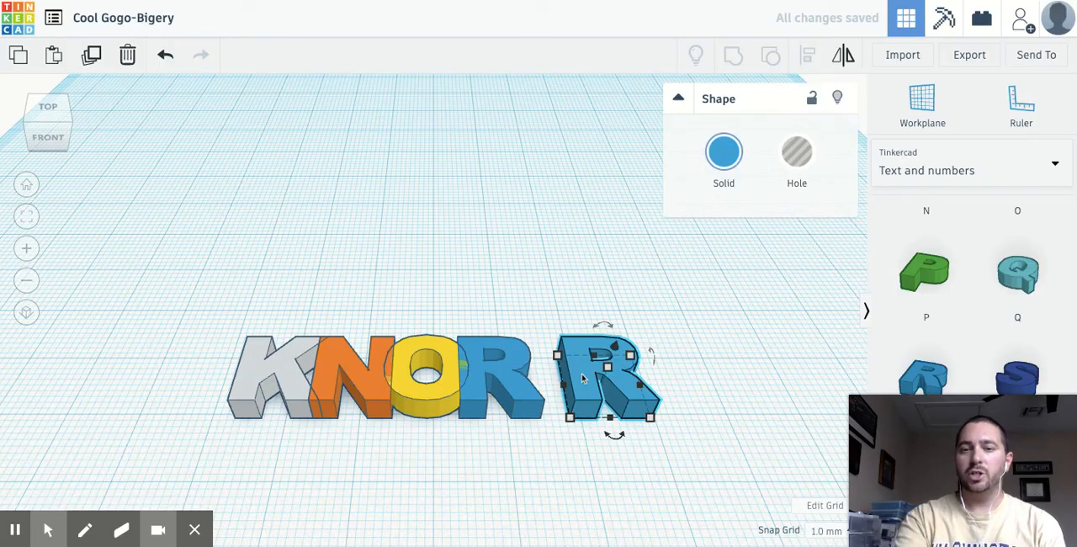
key("Left")
key("Left")
key("Left")
key("Left")
key("Left")
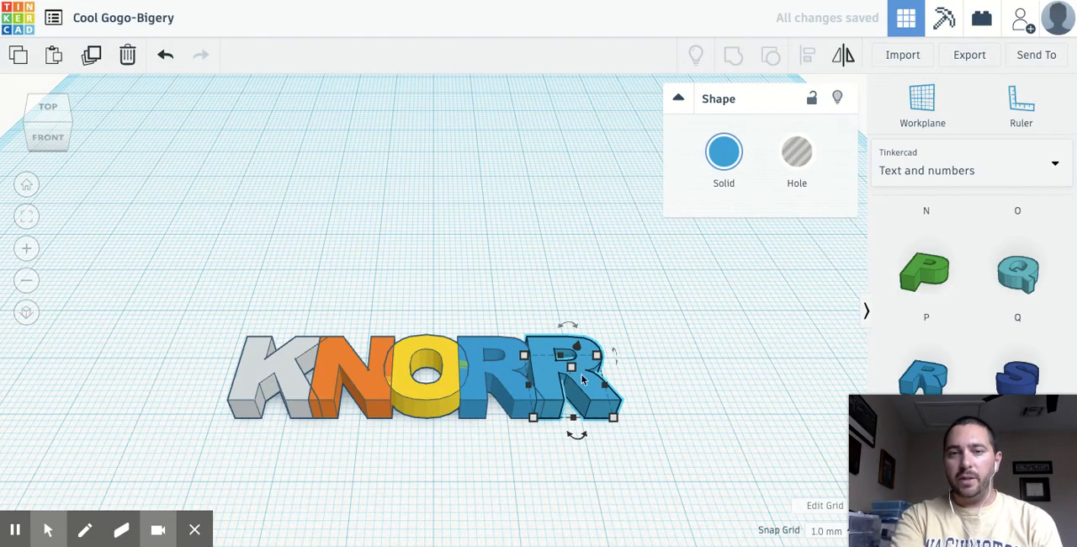
key("Left")
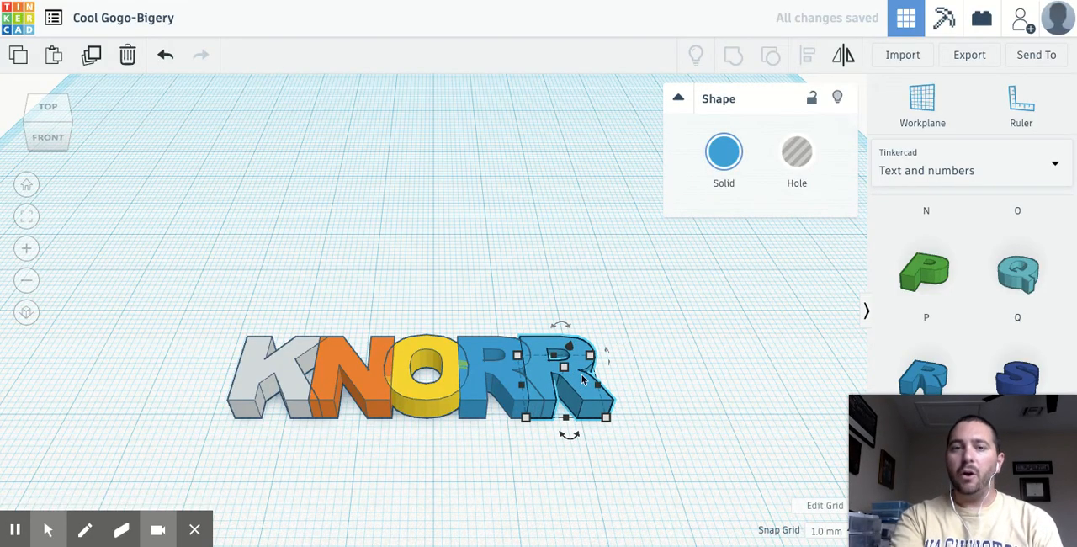
left_click(505, 290)
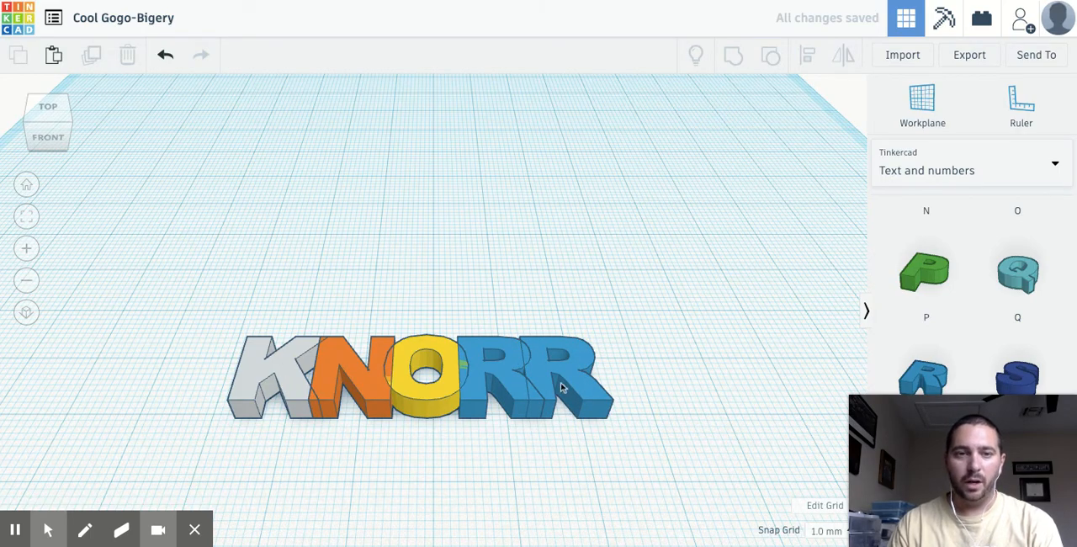
- Set the height of the letter K to 5 mm
left_click(278, 375)
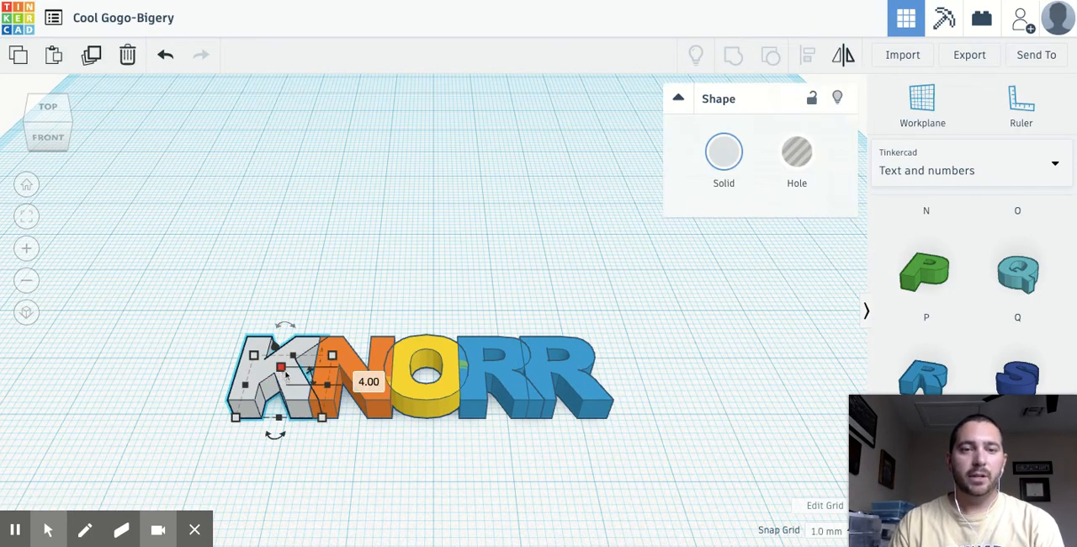
left_click(357, 376)
type("5")
key("Return")
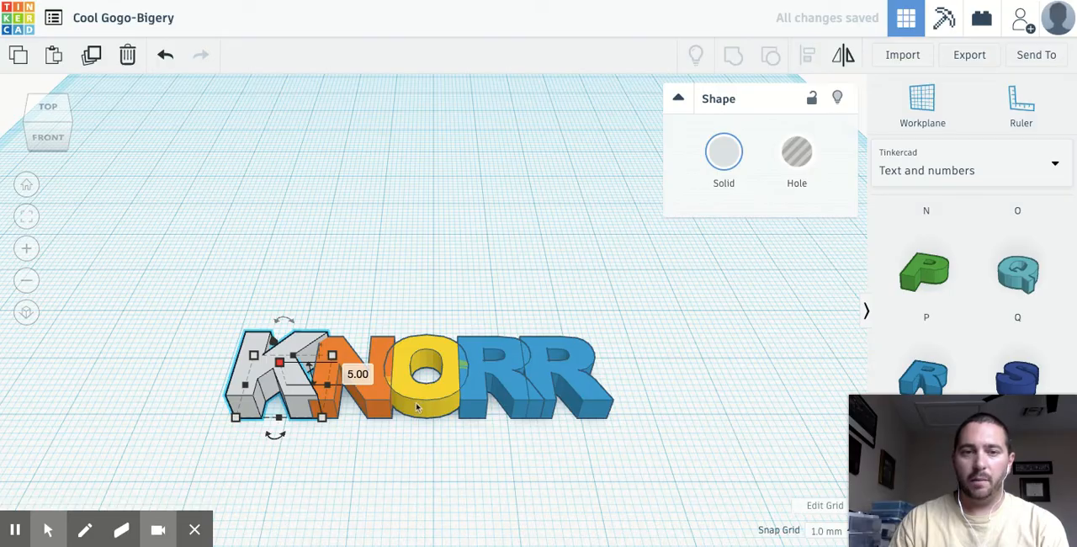
- Set the height of the letter N to 3 mm
left_click(380, 406)
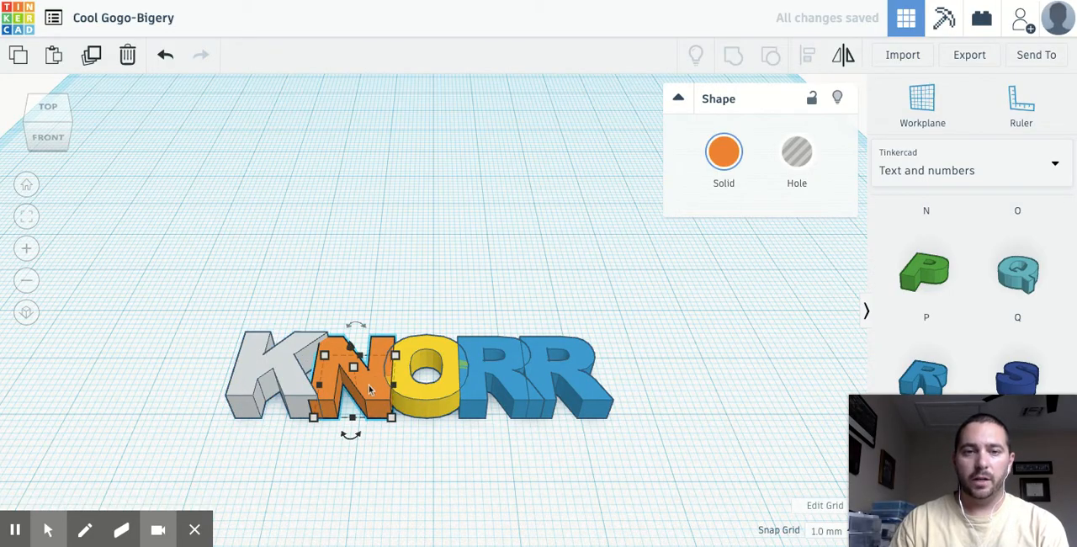
mouse_move(357, 375)
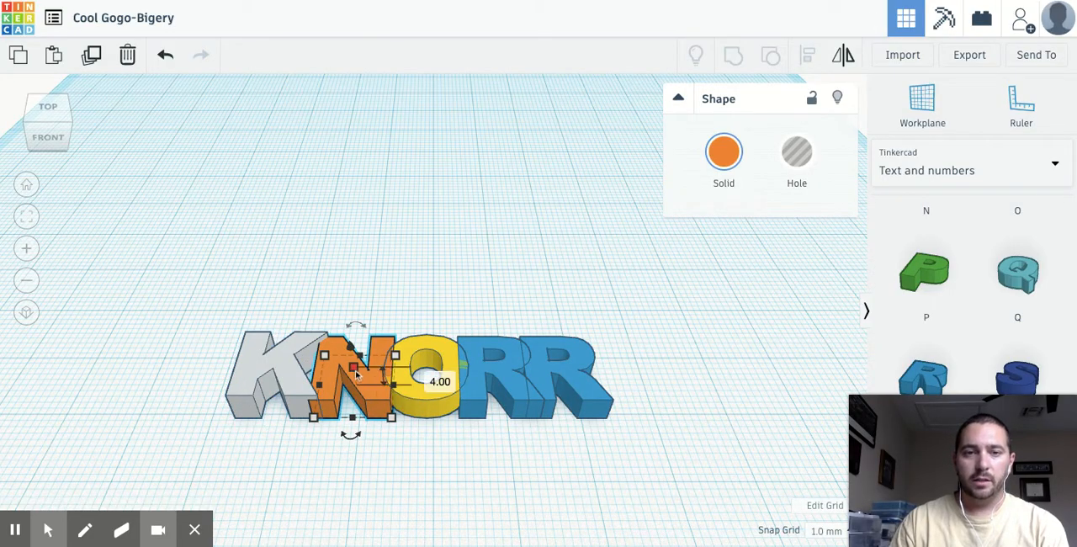
left_click(429, 376)
type("3")
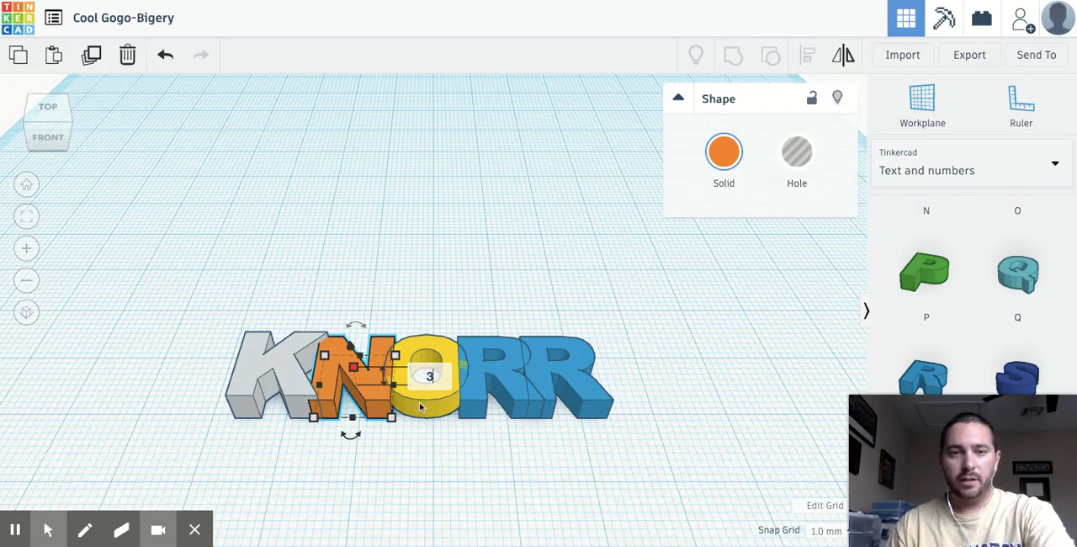
key("Return")
- Check the O's height and set the first R's height to 3 mm
left_click(428, 400)
mouse_move(426, 369)
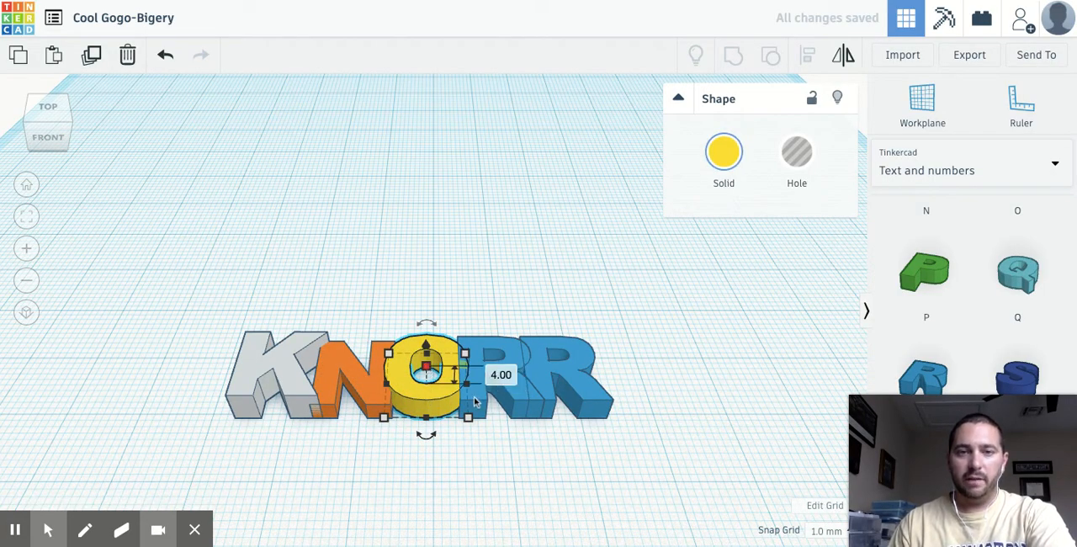
left_click(476, 403)
mouse_move(495, 375)
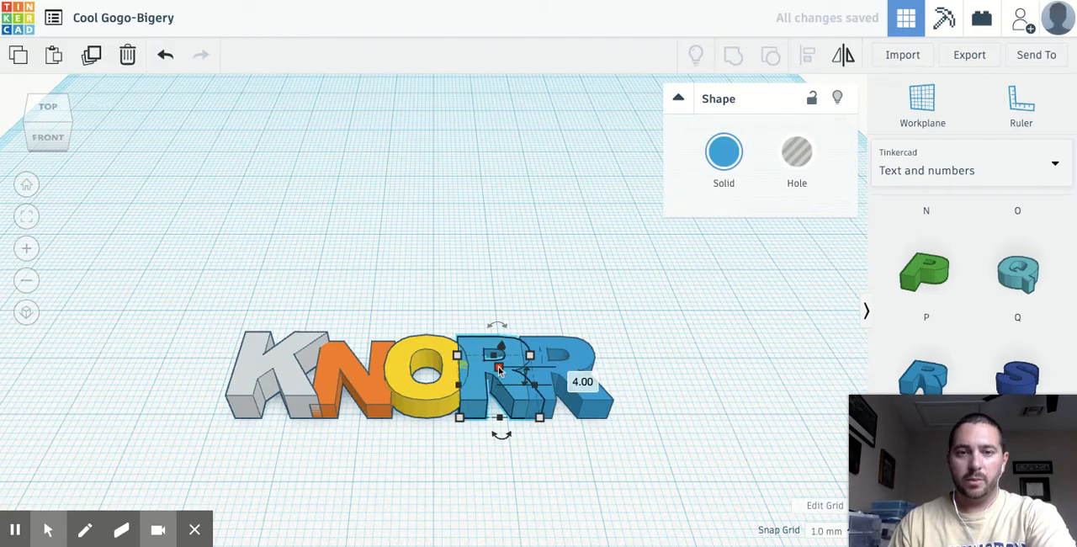
left_click(581, 381)
type("3")
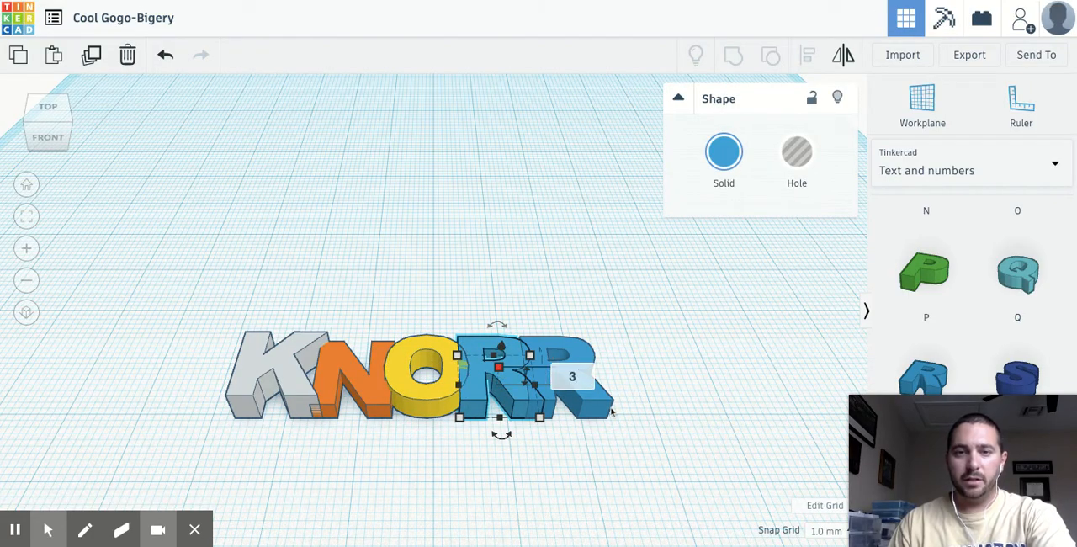
key("Return")
left_click(482, 432)
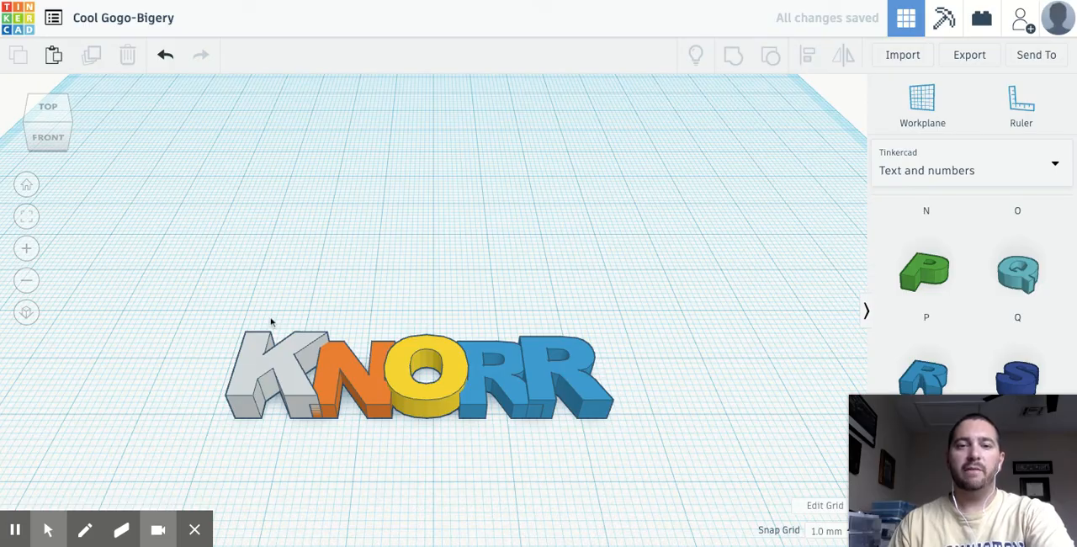
- Group all five letters into one shape and color it solid yellow
mouse_move(443, 432)
right_mouse_down()
mouse_move(428, 385)
mouse_move(446, 359)
mouse_move(476, 373)
mouse_move(479, 418)
mouse_move(449, 435)
mouse_move(429, 427)
mouse_move(447, 423)
mouse_move(442, 431)
right_mouse_up()
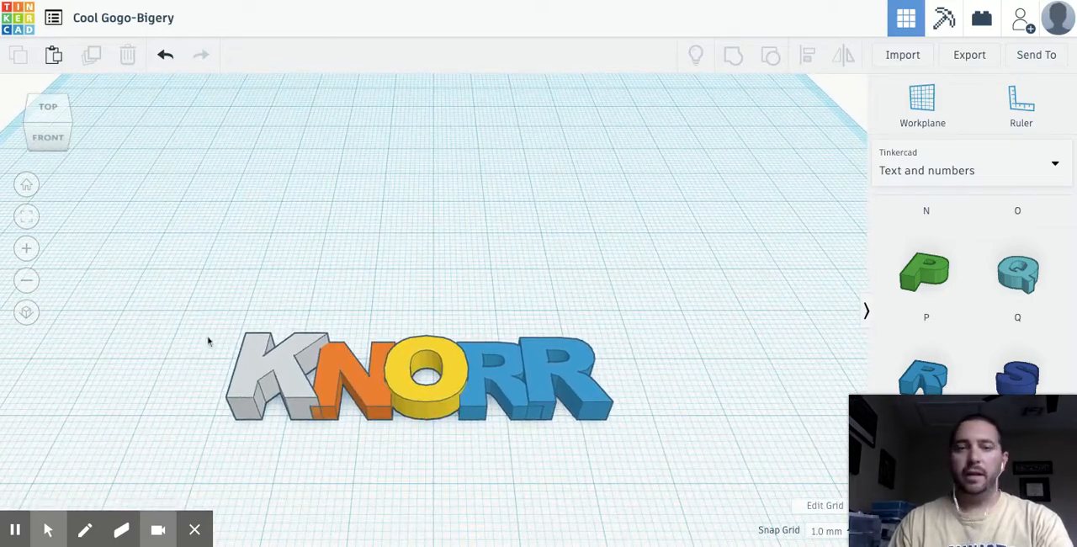
left_click_drag(213, 320, 619, 428)
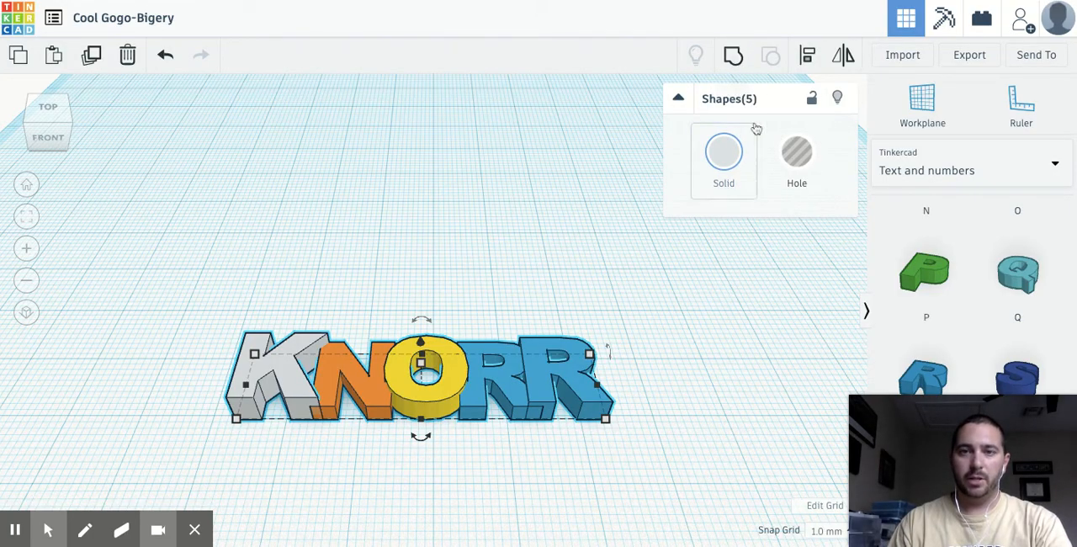
left_click(731, 55)
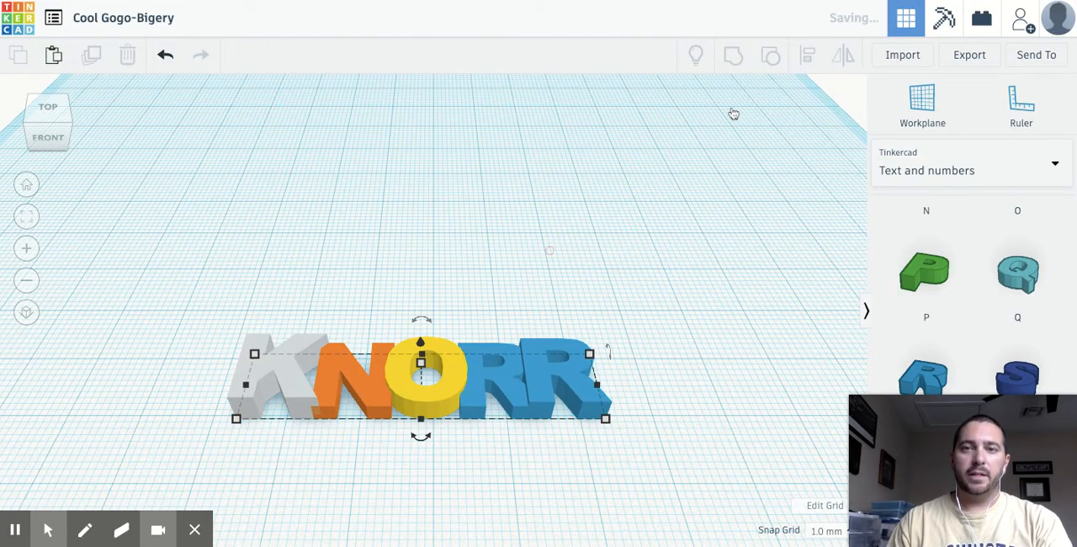
left_click(721, 165)
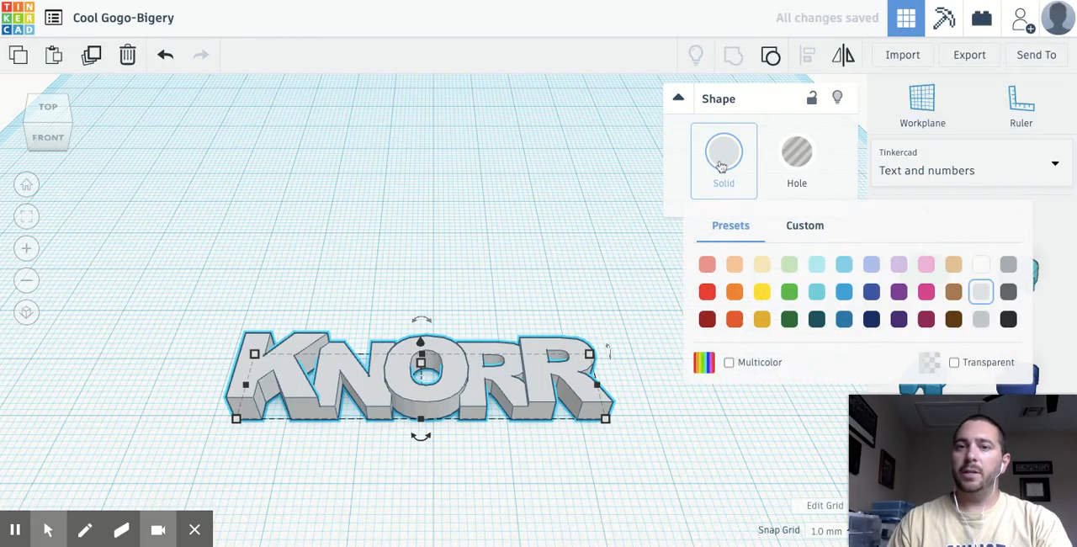
left_click(760, 291)
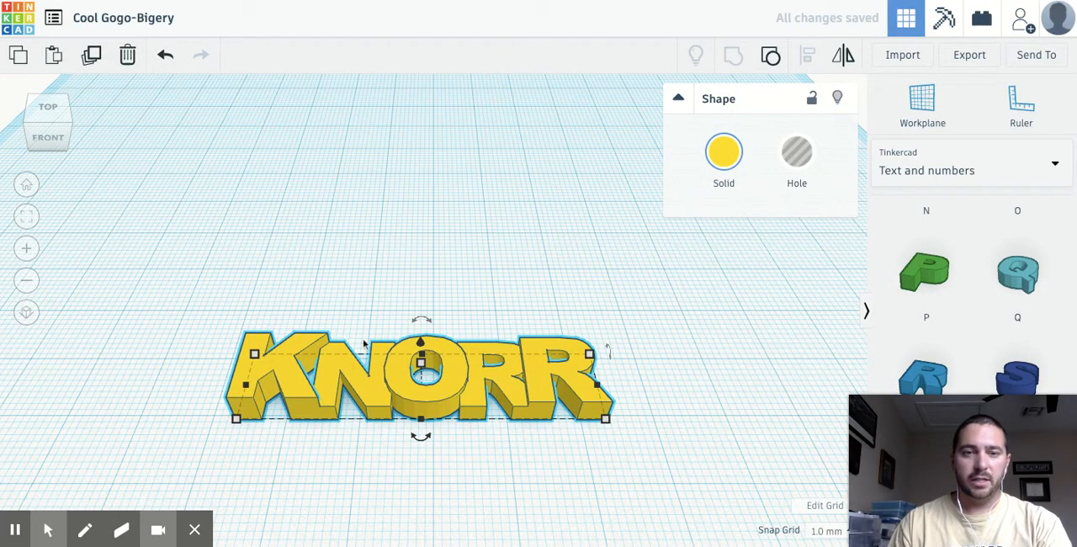
left_click(202, 331)
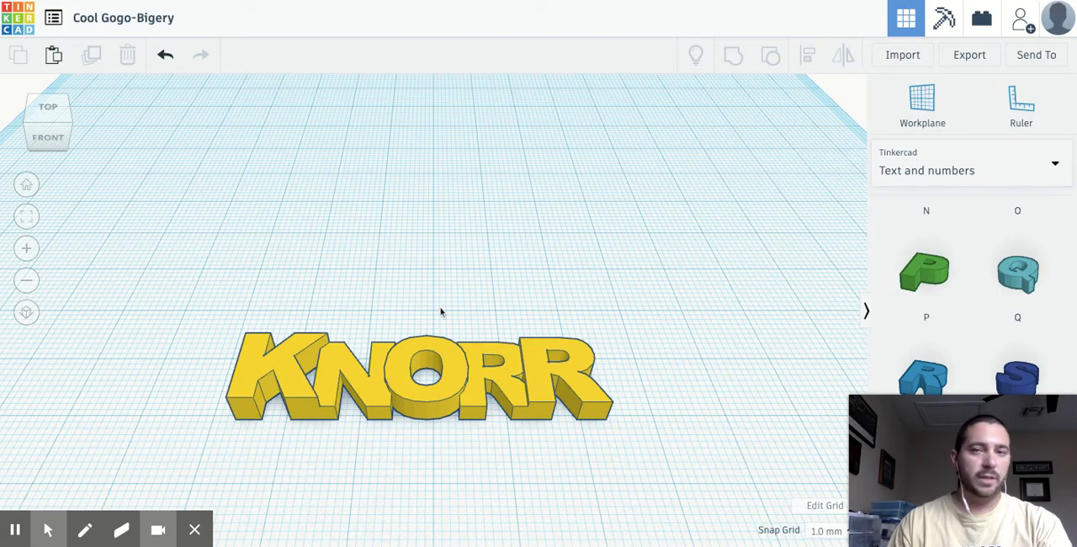
- Add a Round Roof from the Basic Shapes collection to the workplane, behind the grouped name
left_click(1037, 167)
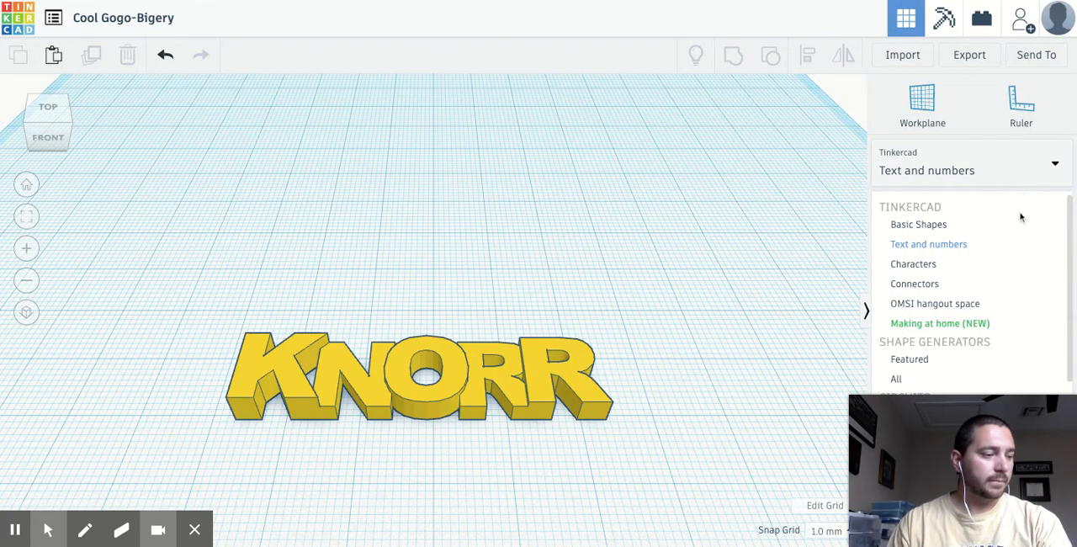
left_click(969, 266)
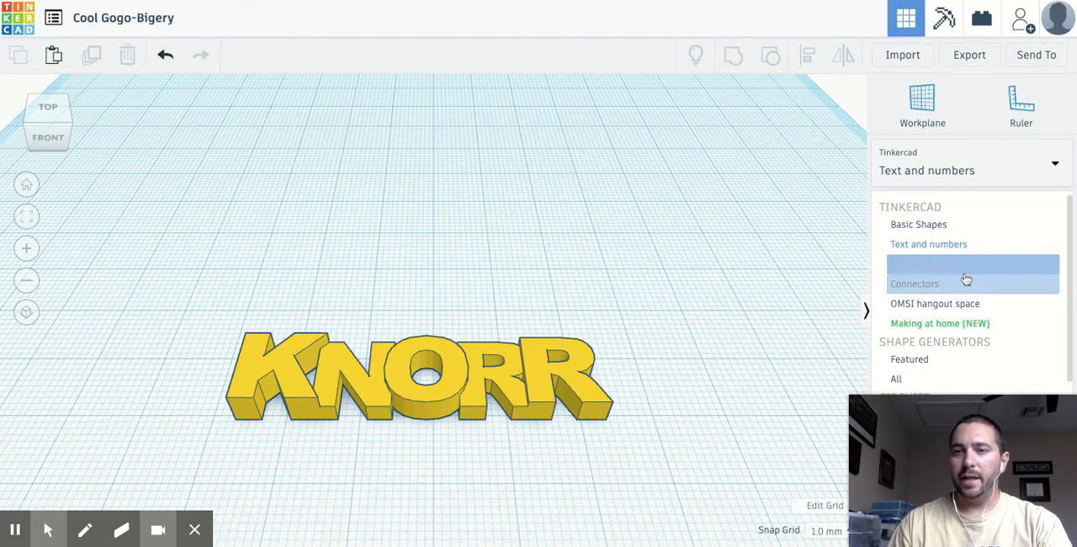
left_click(942, 226)
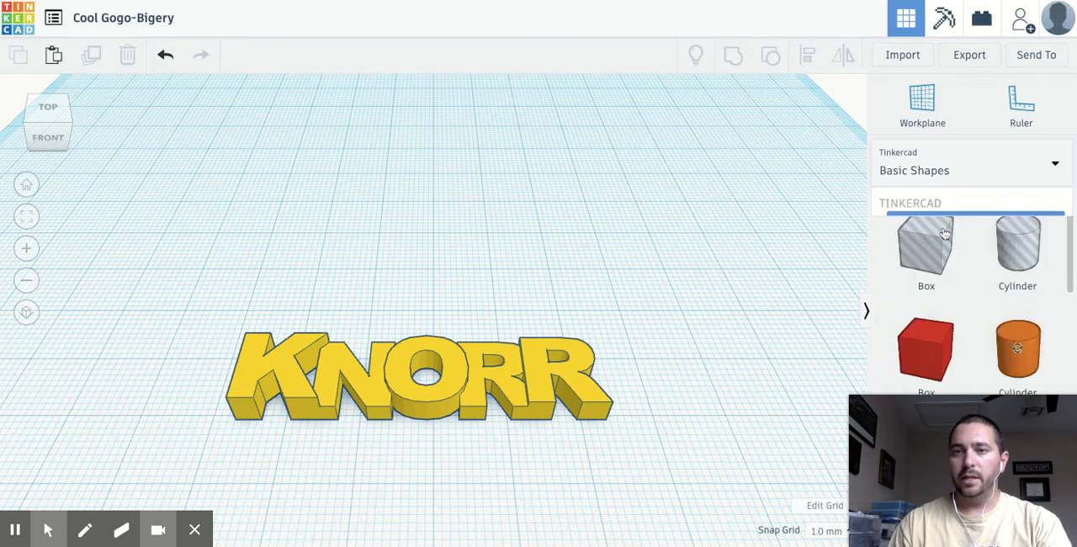
scroll(995, 269, "down", 4)
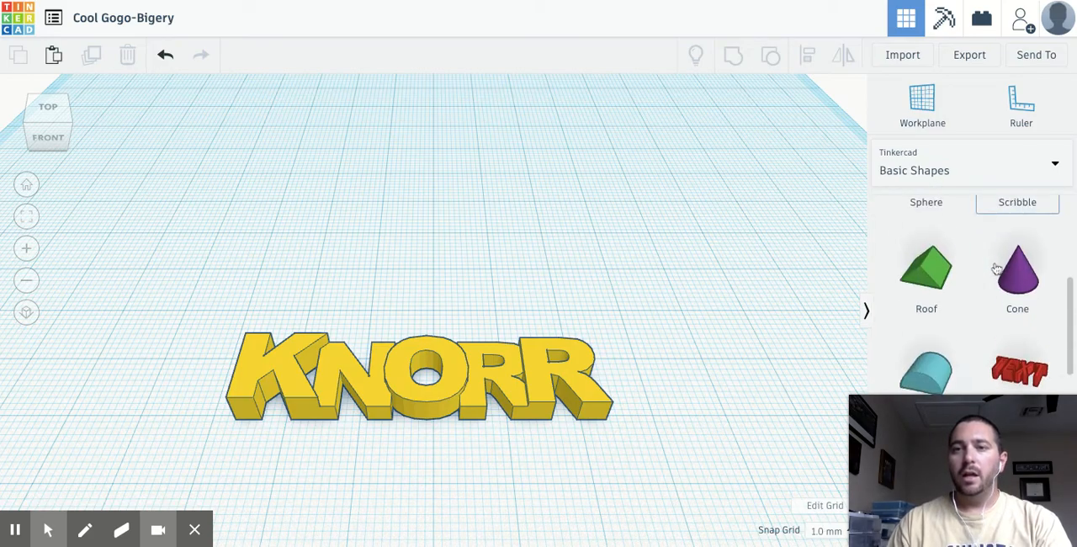
left_click_drag(944, 334, 338, 273)
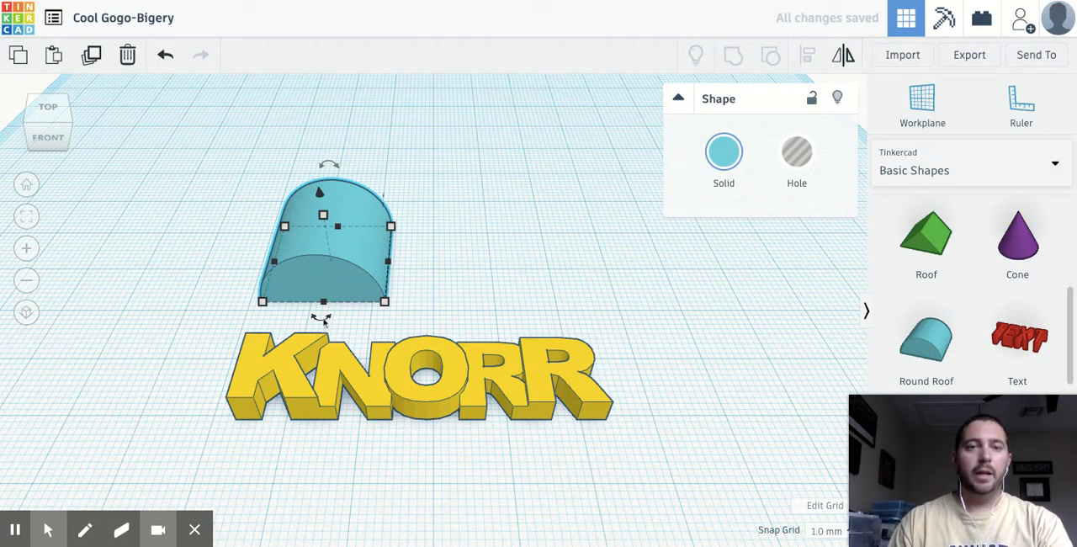
- Rotate the round roof 90°, lay it flat and place it beside the K with its curved side facing away from the letters
left_click_drag(323, 322, 226, 313)
key("ctrl+z")
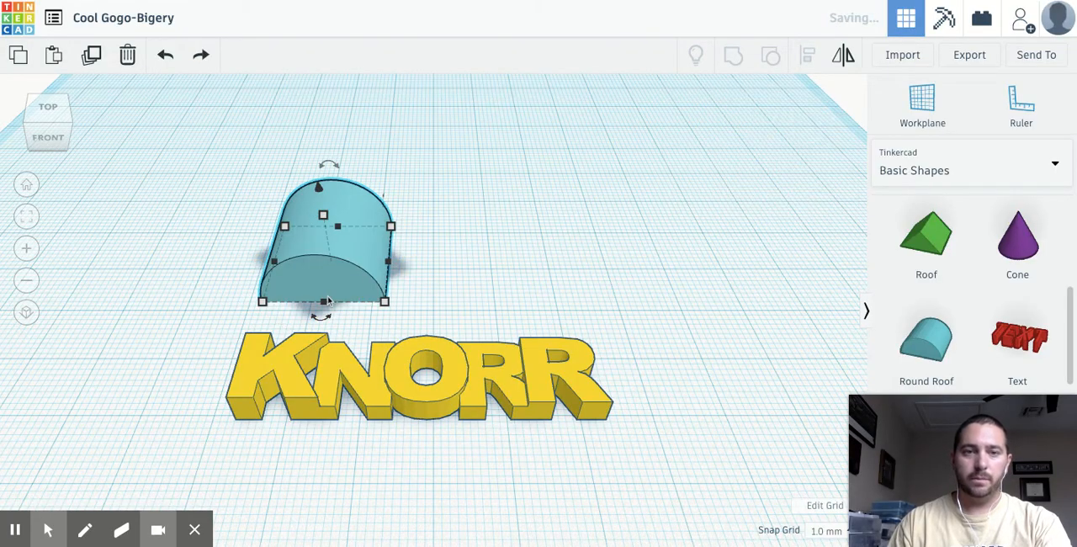
left_click_drag(321, 321, 262, 257)
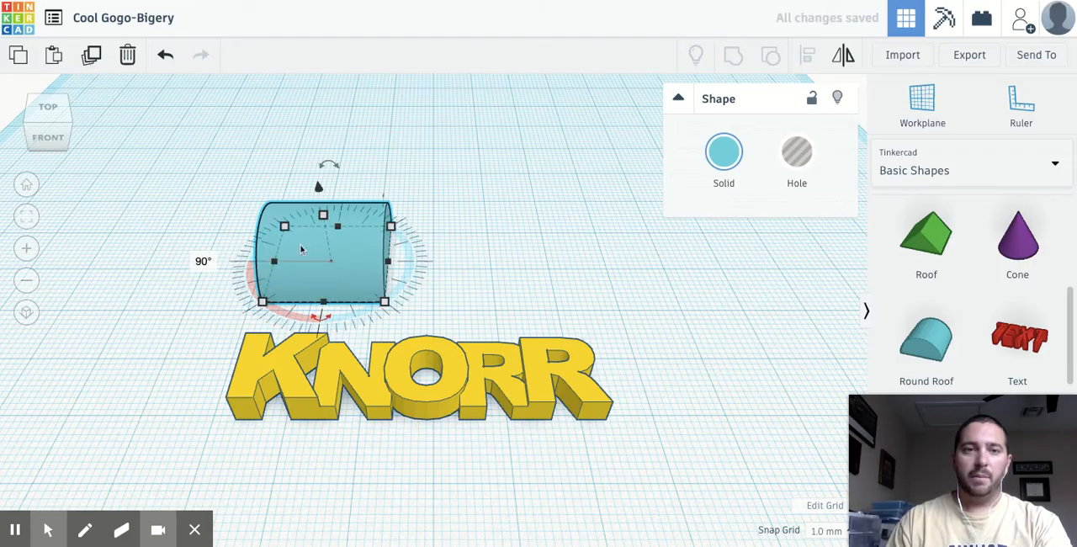
left_click_drag(329, 166, 161, 326)
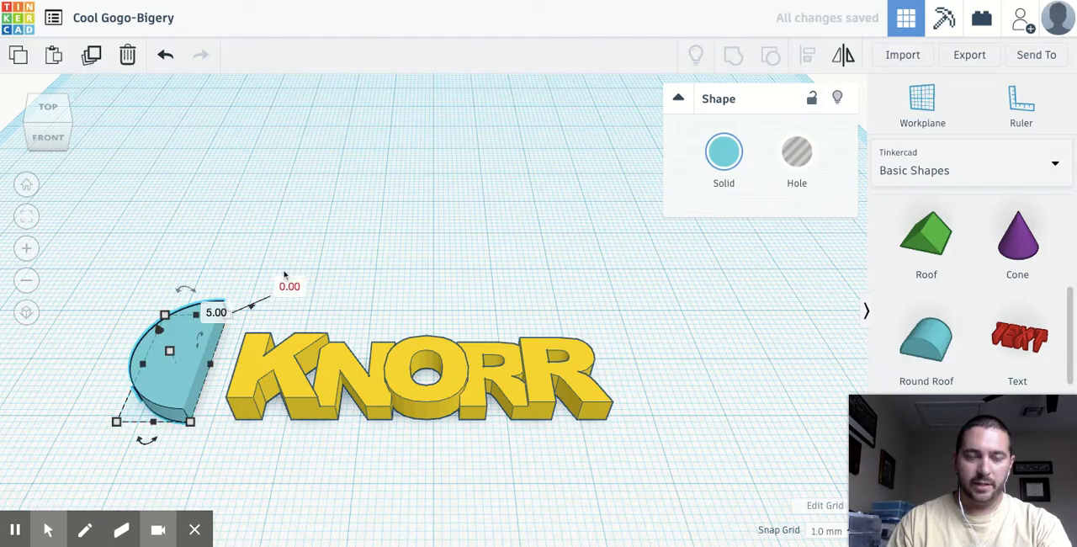
- Shrink the flat half-round shape to 8 mm deep and 7 mm wide
left_click_drag(188, 422, 192, 425)
scroll(143, 328, "up", 2)
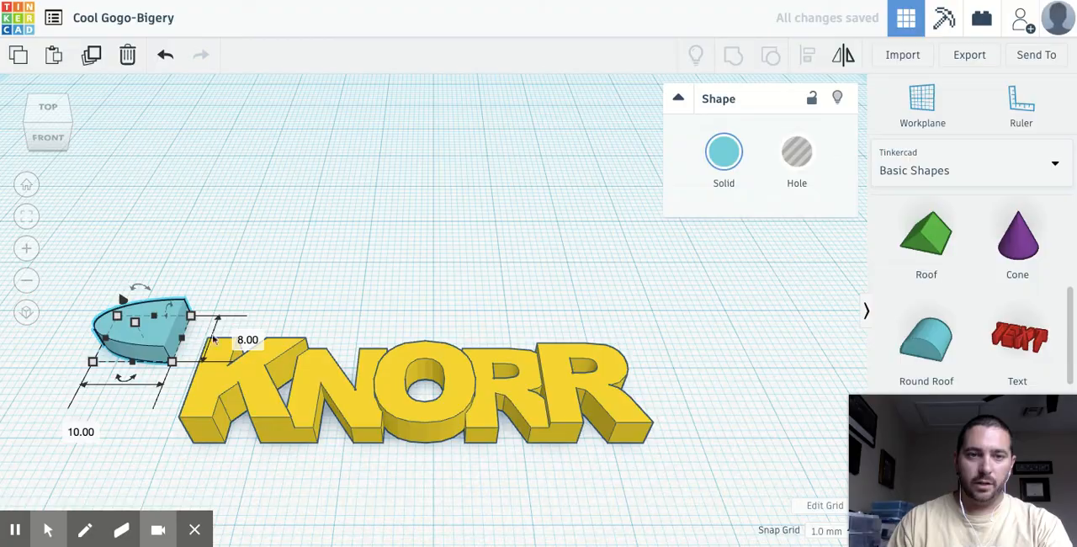
left_click(26, 217)
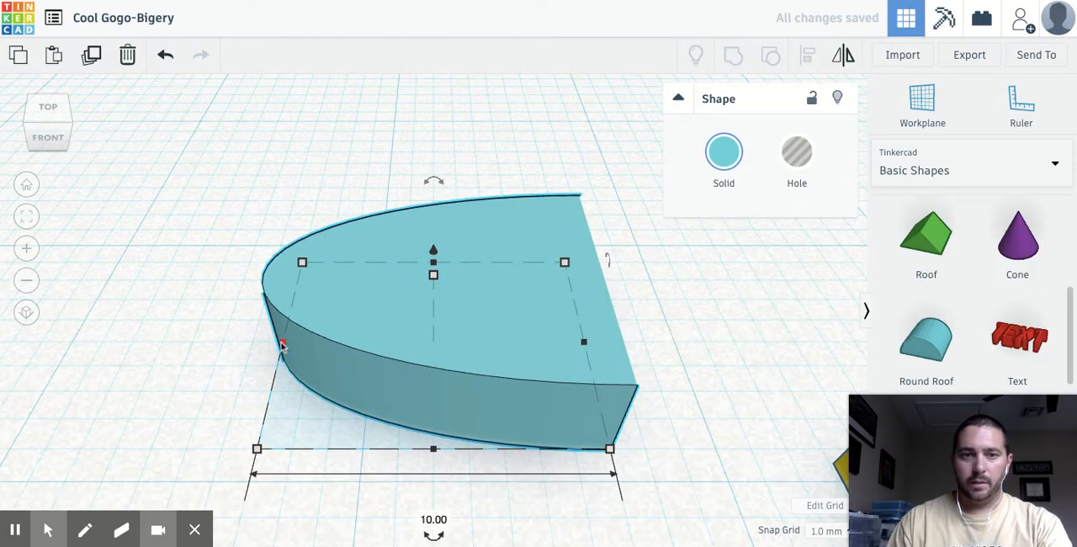
left_click(434, 520)
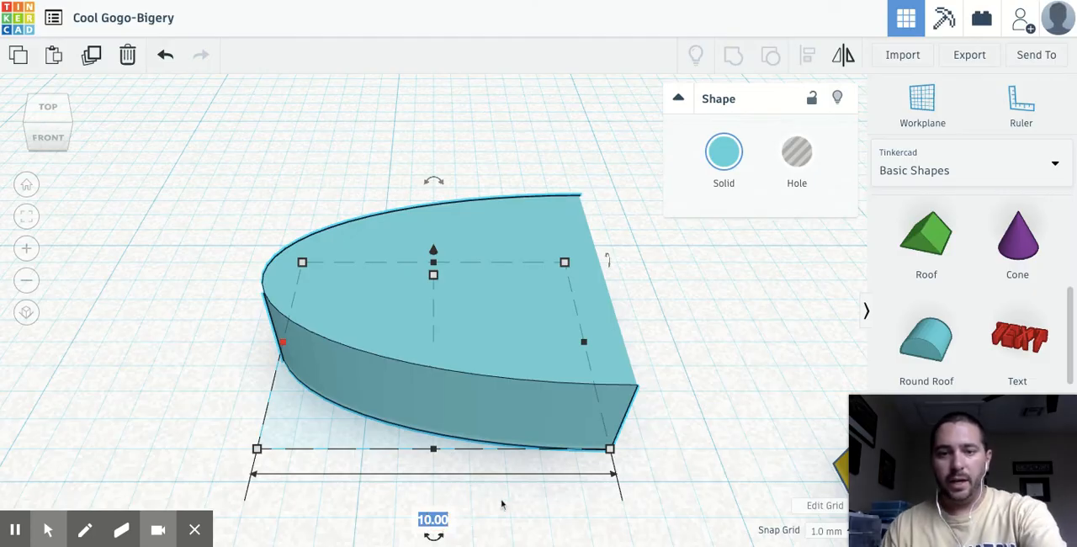
type("7")
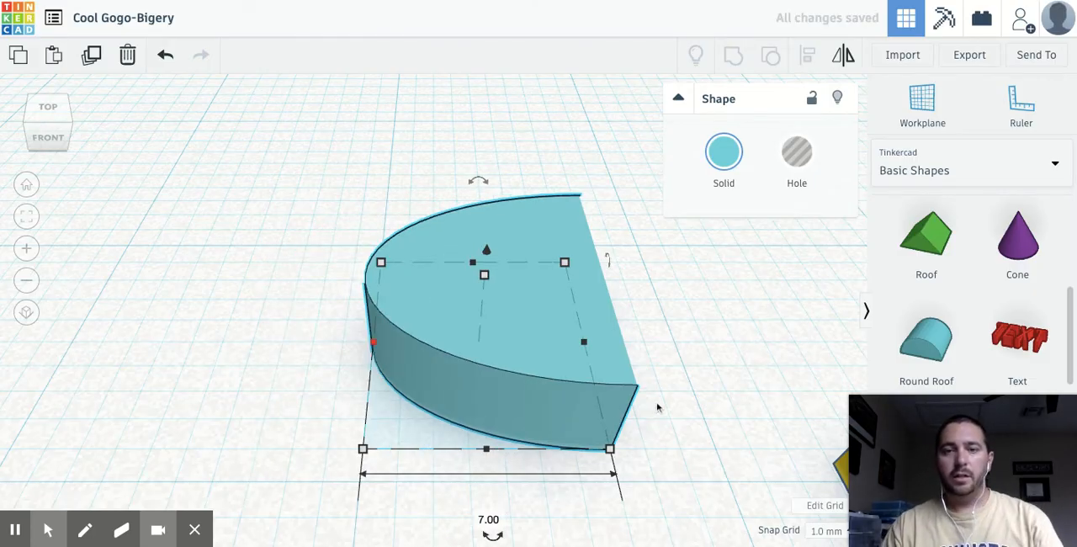
- Move the half-round shape against the outer side of the K so that its flat edge meets the letter
scroll(658, 408, "down", 3)
scroll(676, 421, "down", 10)
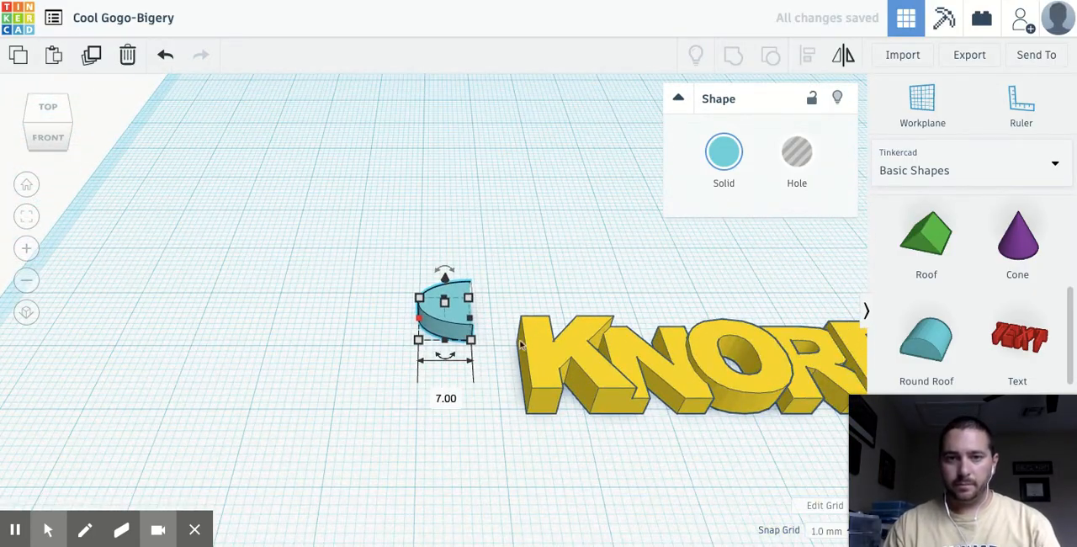
left_click_drag(457, 320, 515, 376)
mouse_move(583, 470)
right_mouse_down()
mouse_move(556, 339)
mouse_move(555, 252)
mouse_move(557, 435)
mouse_move(570, 460)
right_mouse_up()
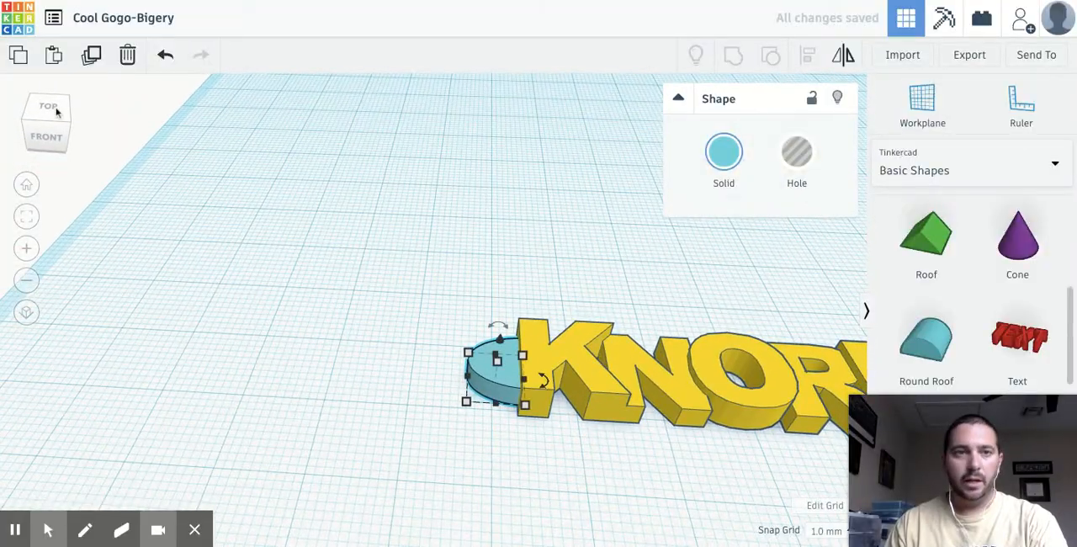
- Duplicate the half-round shape, color the copy orange and move it away from the name, beyond the original
left_click(94, 57)
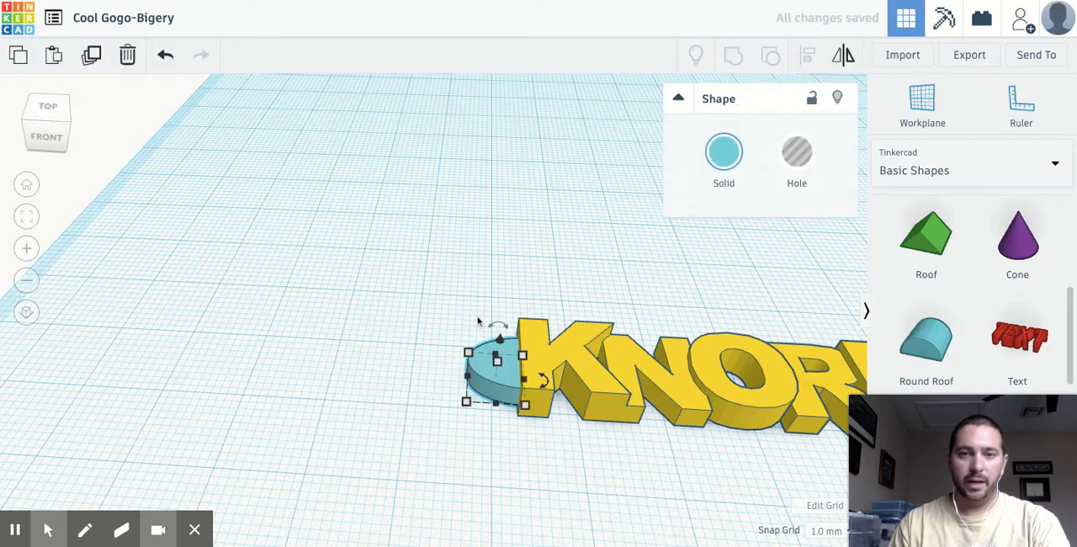
left_click(723, 156)
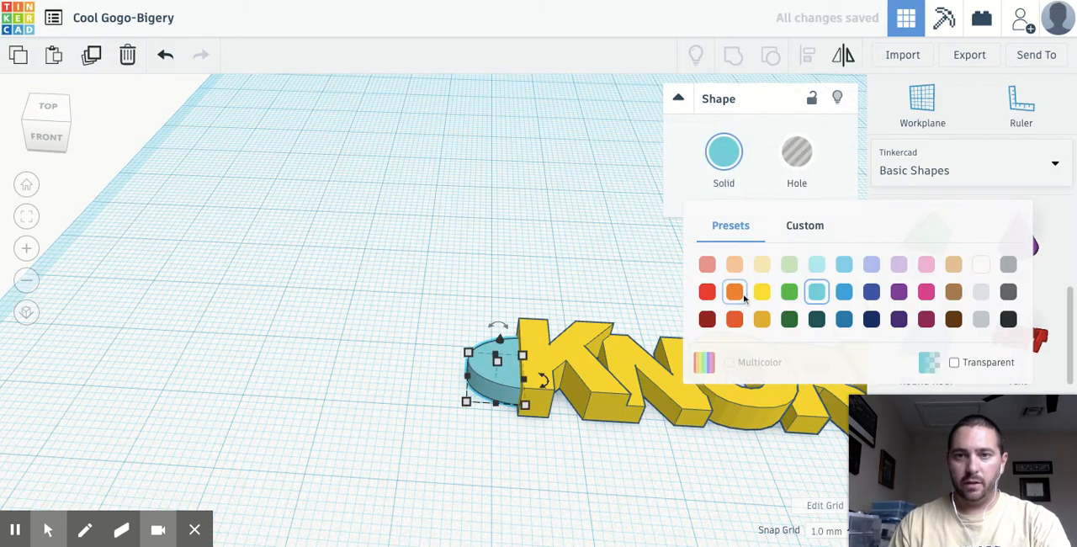
left_click(735, 292)
left_click_drag(508, 386, 404, 374)
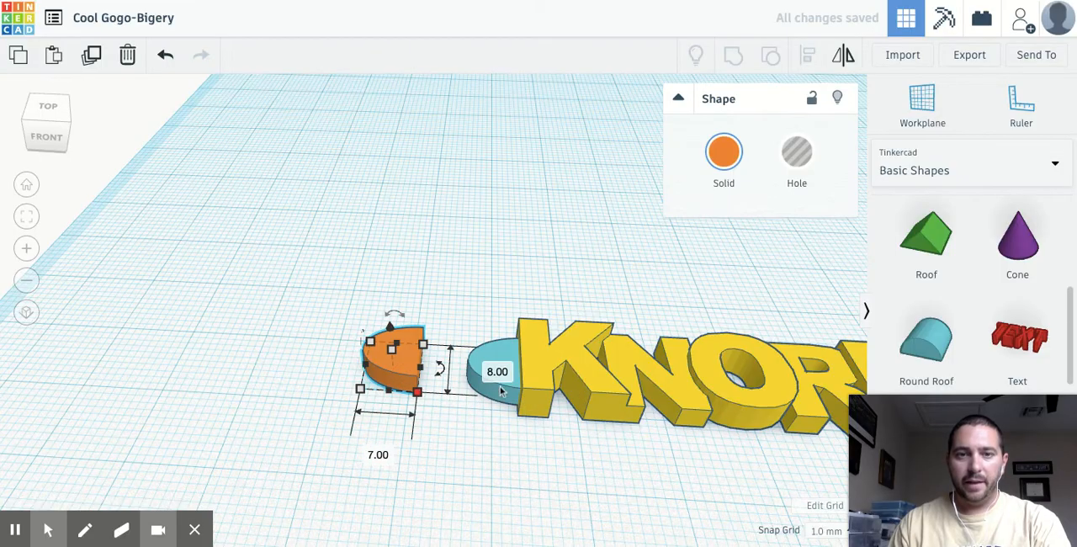
- Resize the orange half-round copy to 6 mm deep and 5 mm wide
left_click(492, 377)
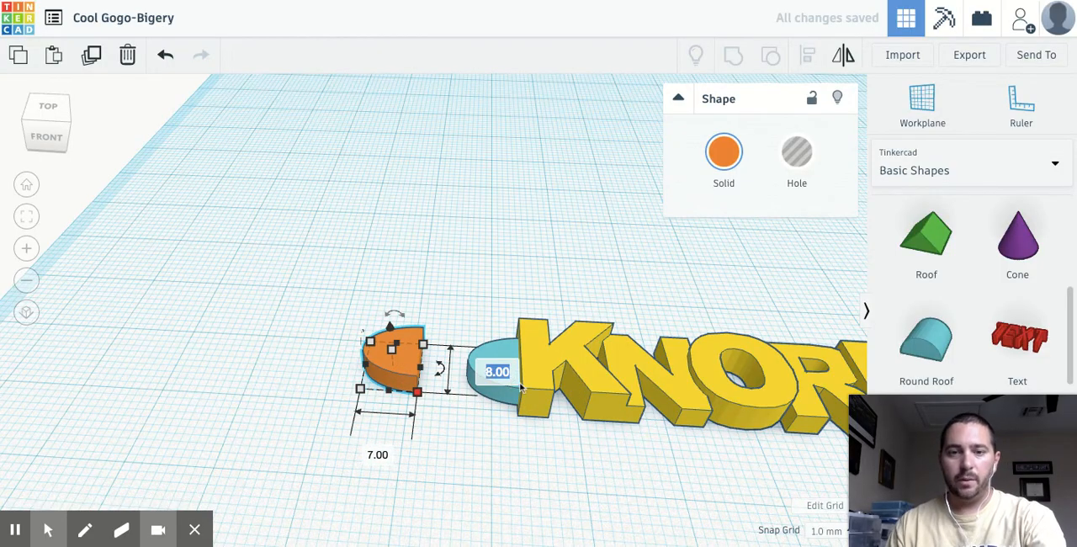
type("6")
left_click(380, 454)
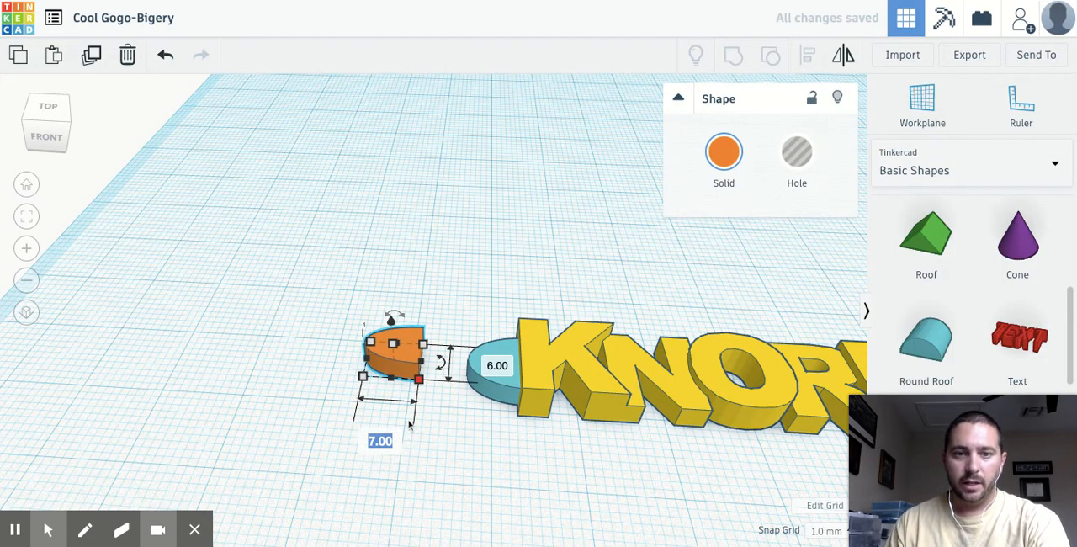
type("5")
key("Return")
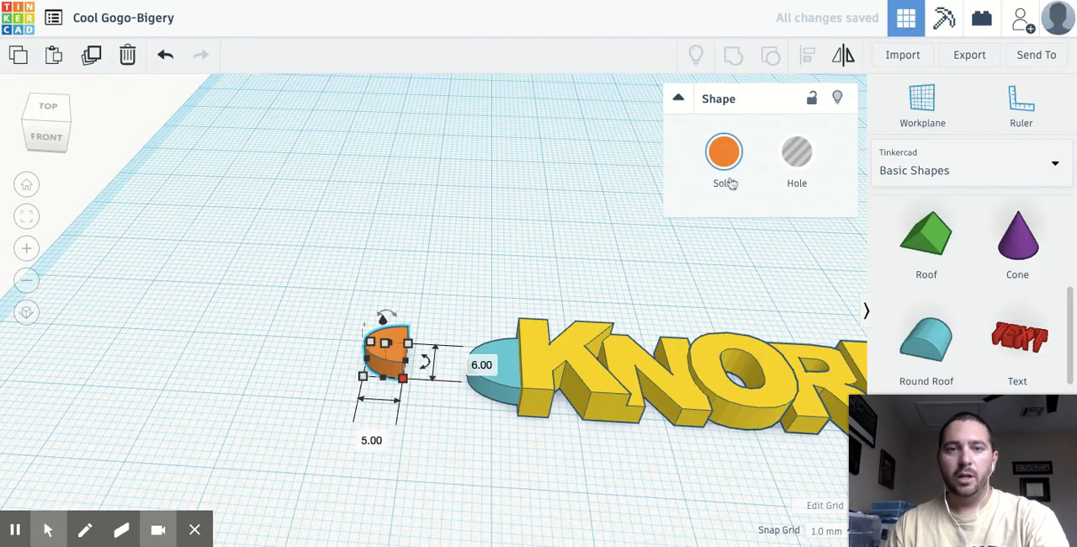
- Turn the orange copy into a hole nested inside the blue half-round and stretch it taller than that shape
left_click_drag(393, 362, 509, 376)
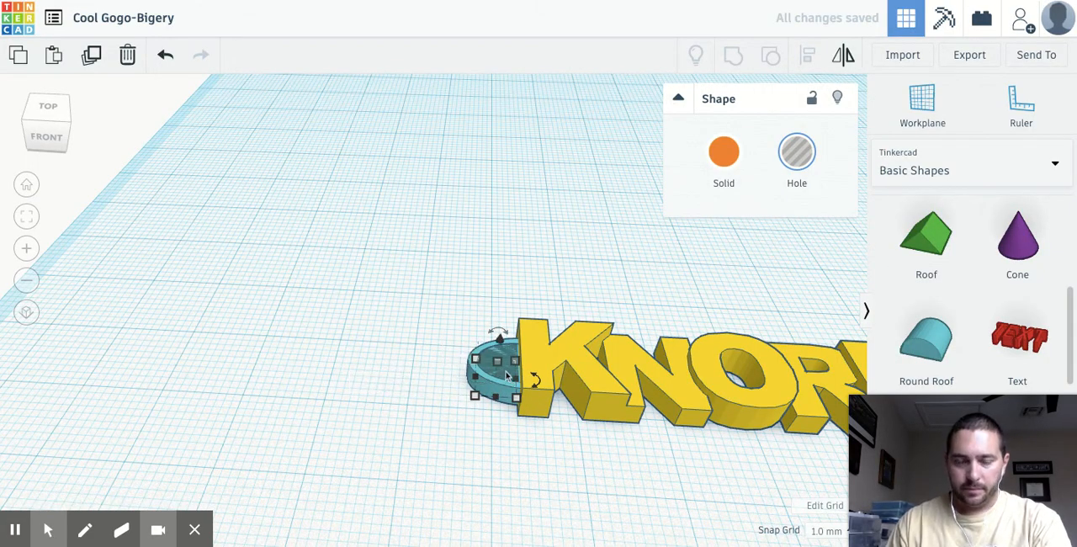
scroll(521, 383, "up", 2)
left_click_drag(518, 376, 524, 309)
right_click_drag(413, 465, 422, 386)
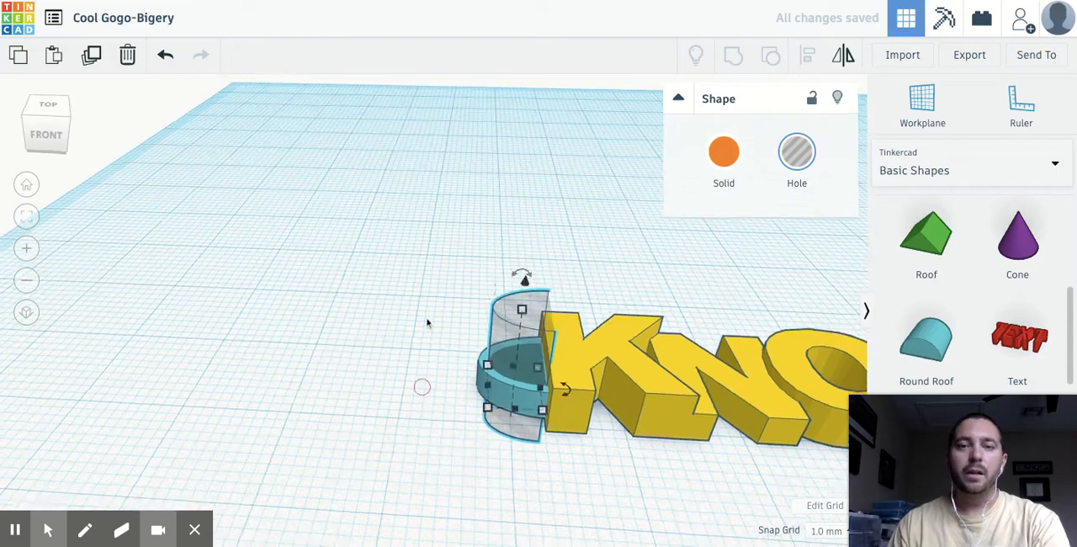
- Group the hole with the blue half-round to cut out a loop, and inspect it from the front and above
left_click_drag(435, 294, 524, 458)
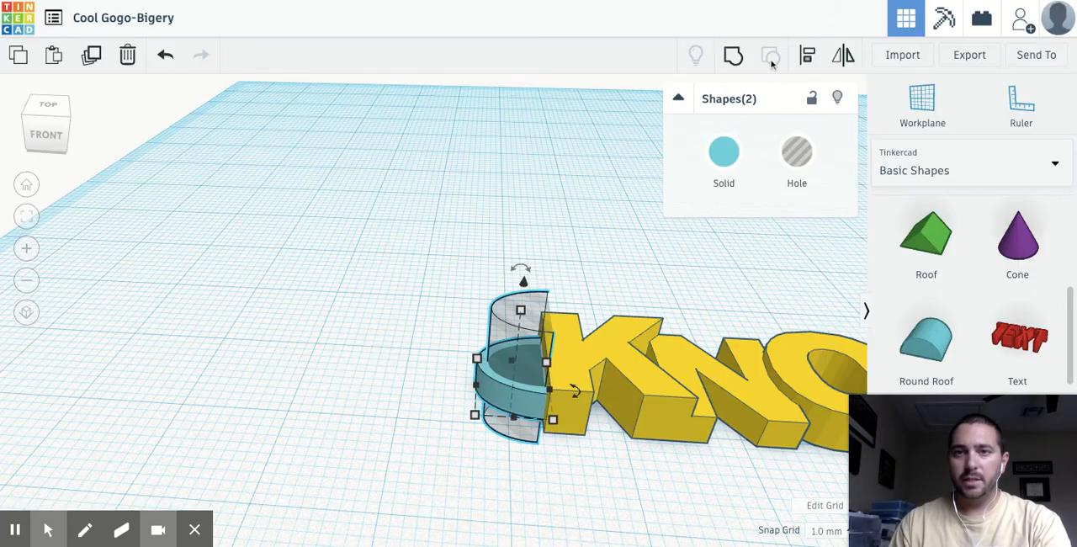
left_click(733, 56)
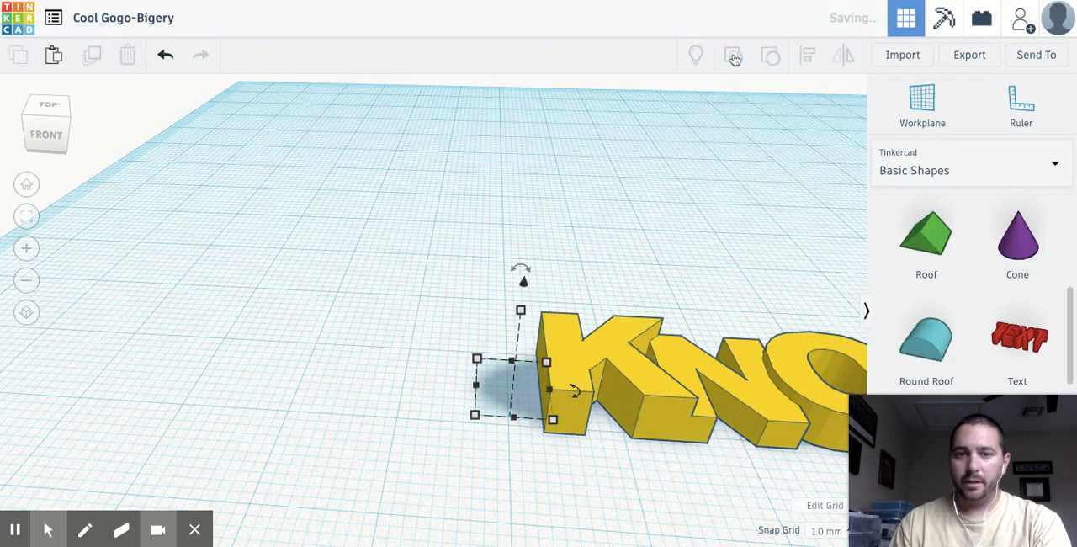
left_click(459, 313)
right_click_drag(566, 474, 561, 410)
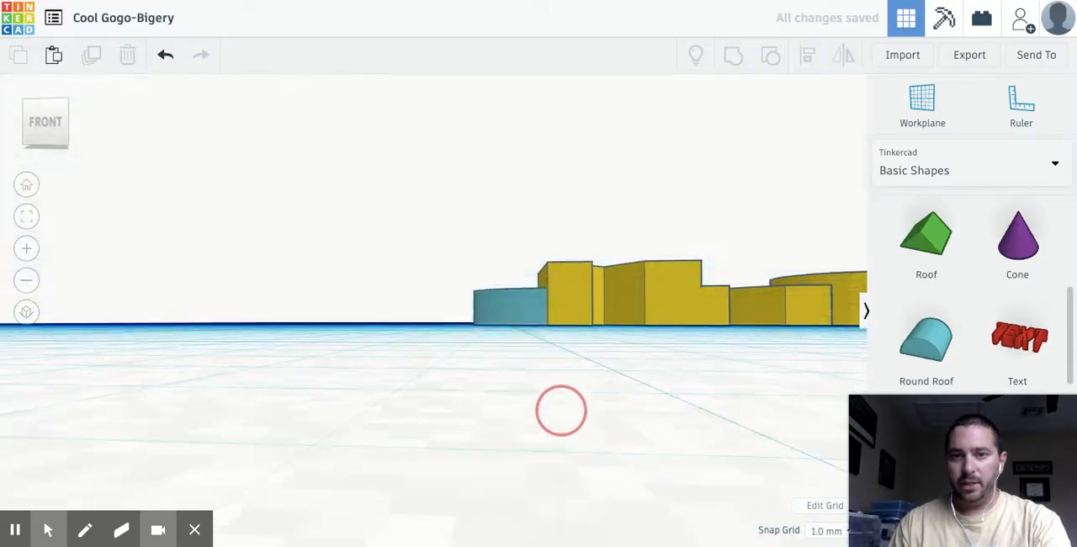
right_click_drag(603, 366, 614, 484)
- Group the loop with the yellow letters into one shape and fit the finished design in view
left_click_drag(444, 307, 682, 476)
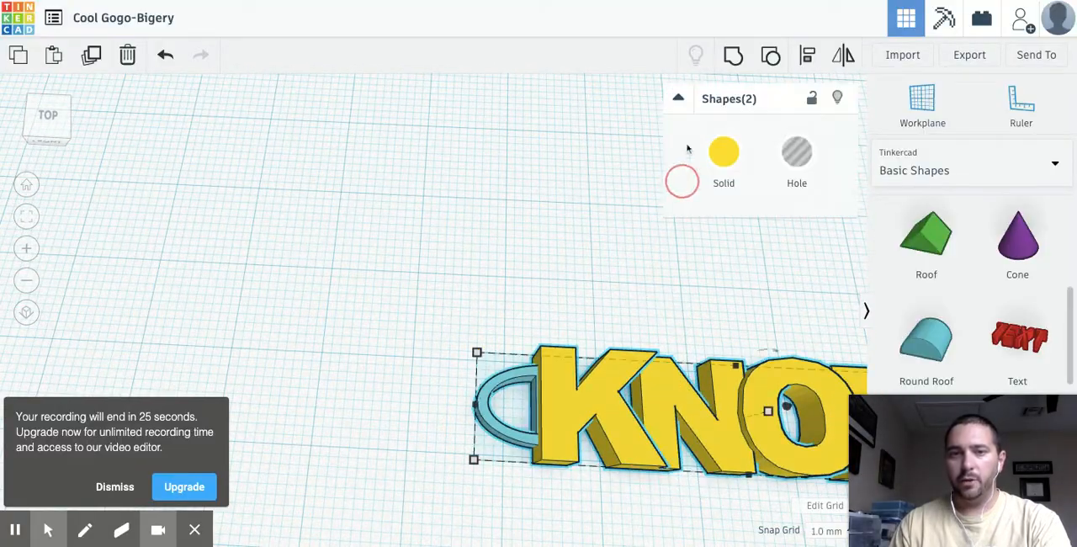
left_click(734, 57)
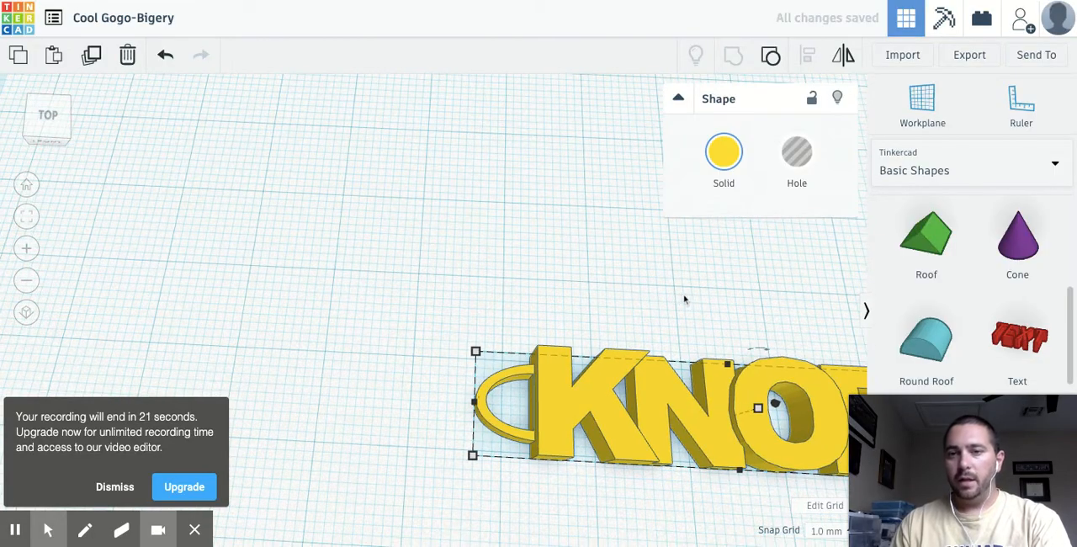
scroll(685, 302, "down", 6)
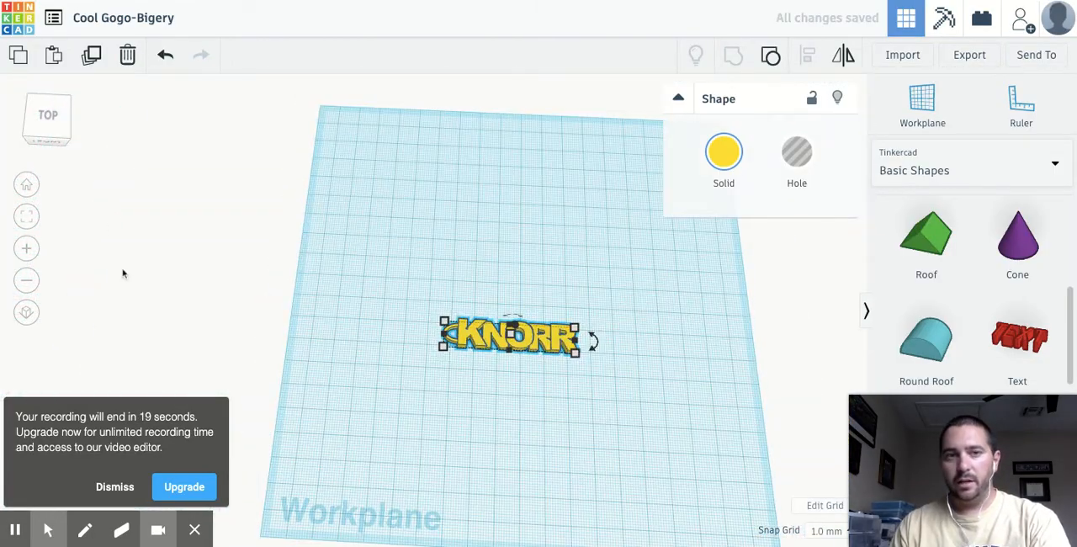
left_click(30, 217)
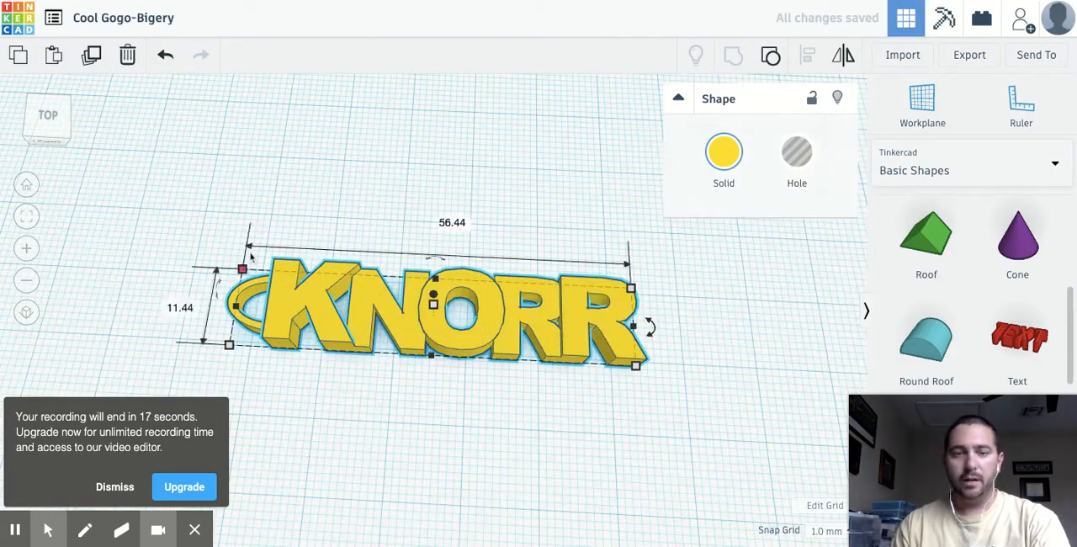
left_click(115, 488)
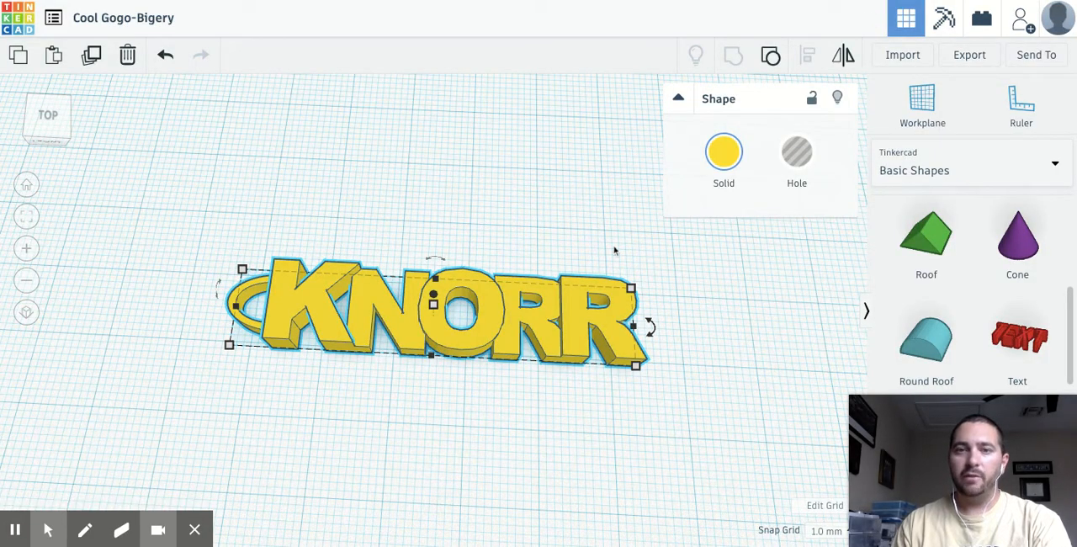